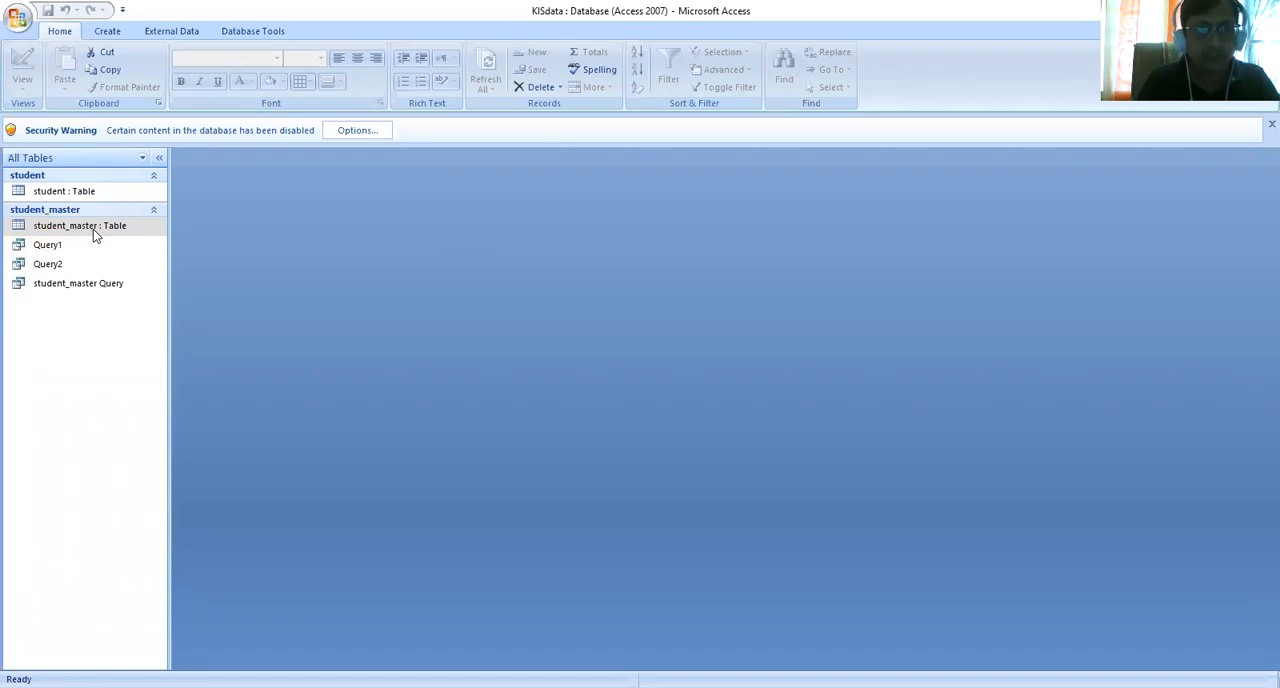
# - Open the student_master table and create a simple form from it
pyautogui.click(96, 231)
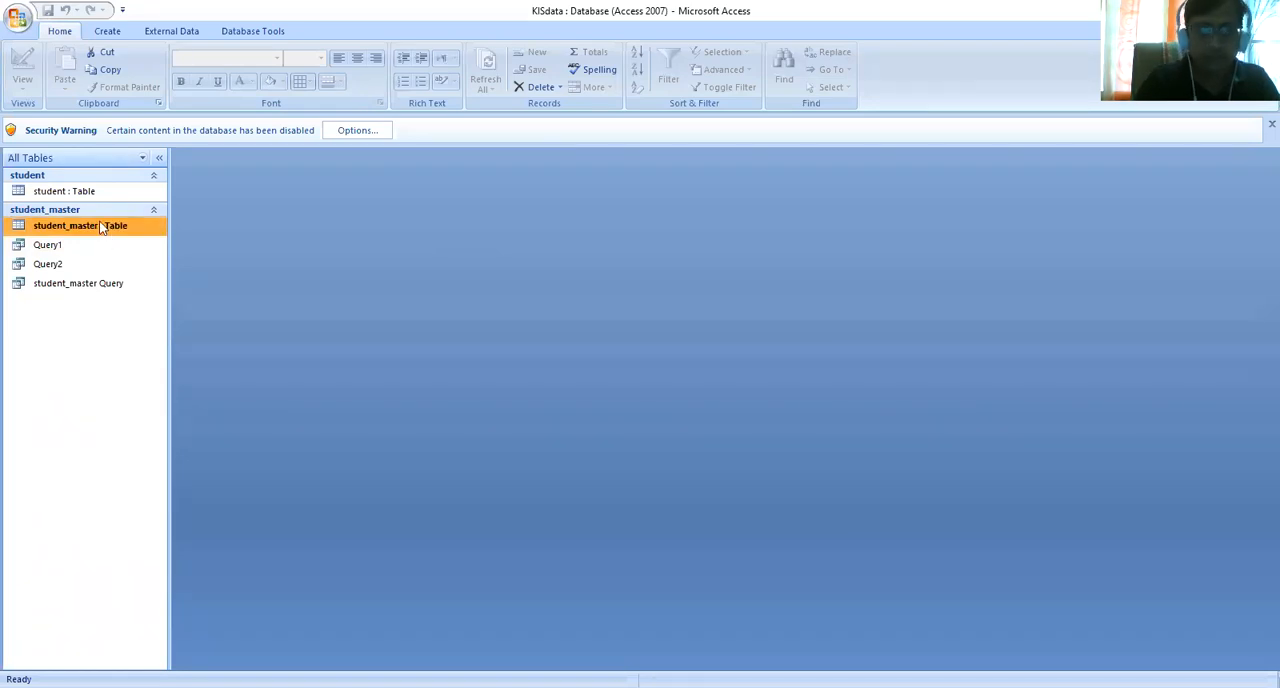
pyautogui.doubleClick(100, 228)
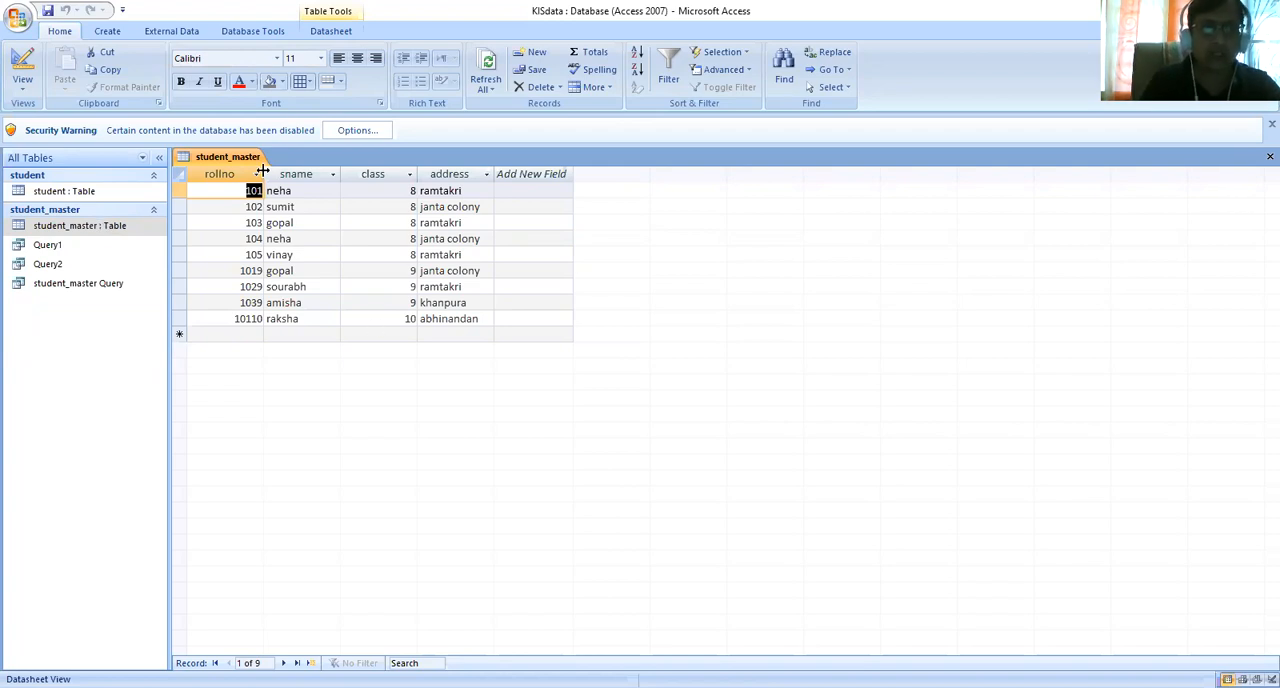
pyautogui.click(108, 32)
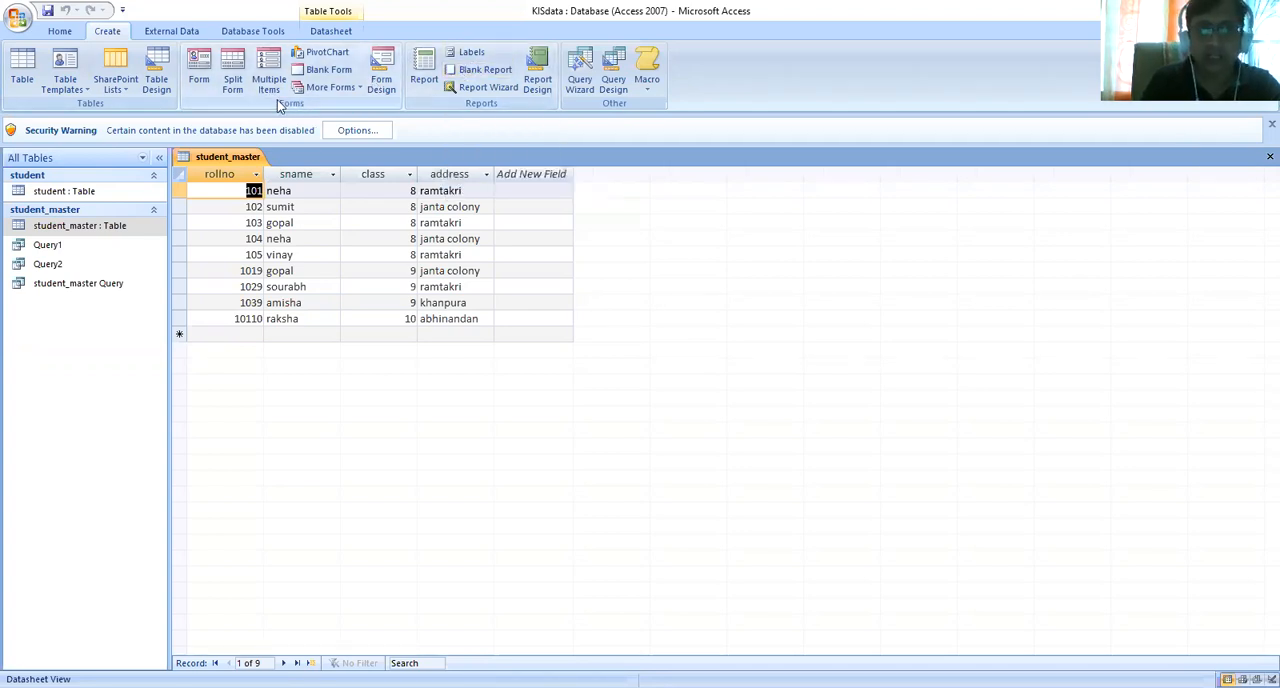
pyautogui.click(205, 66)
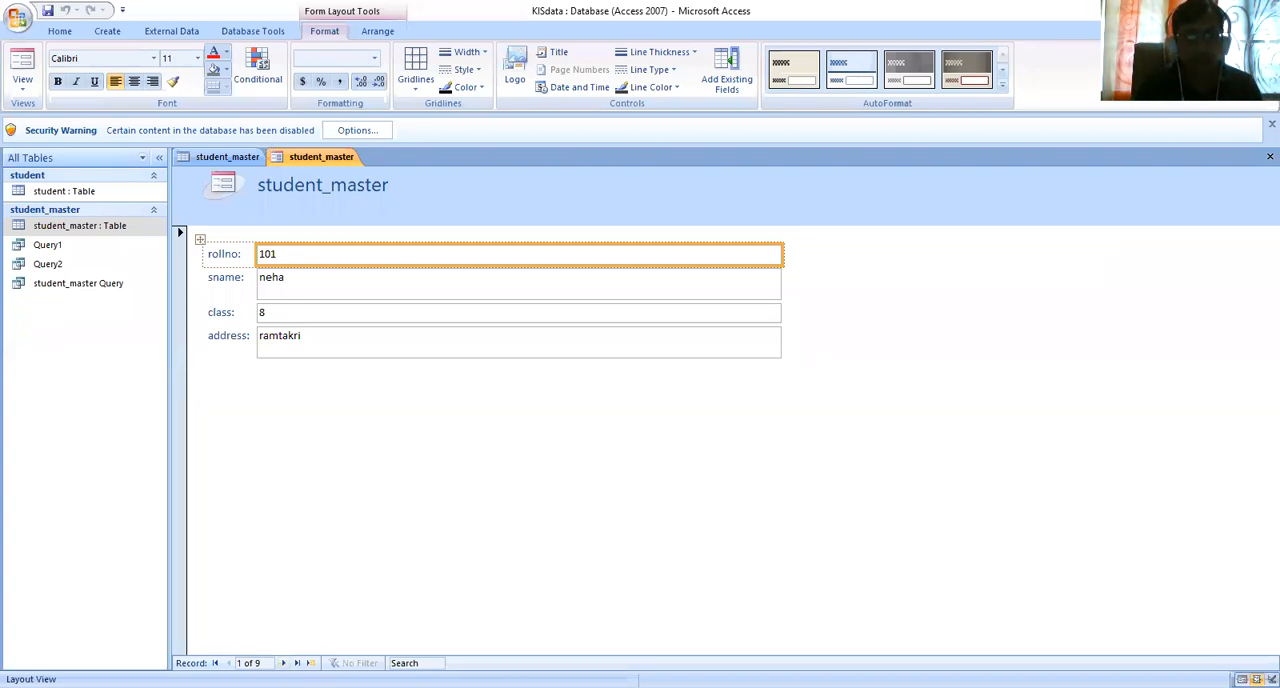
# - Browse forward through the new form's records, finishing at the last record
pyautogui.click(283, 663)
pyautogui.click(283, 663)
pyautogui.click(283, 663)
pyautogui.click(283, 663)
pyautogui.click(283, 663)
pyautogui.click(297, 663)
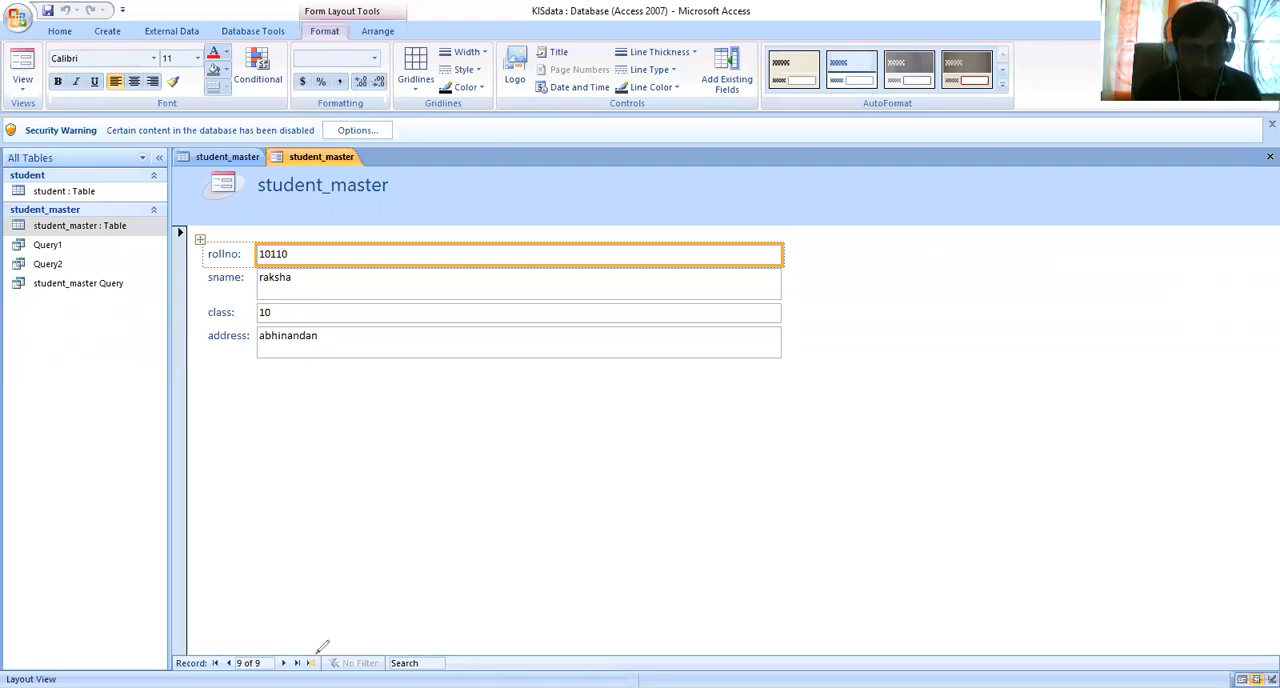
pyautogui.moveTo(318, 644)
pyautogui.mouseDown()
pyautogui.moveTo(306, 662)
pyautogui.moveTo(332, 664)
pyautogui.moveTo(323, 640)
pyautogui.mouseUp()
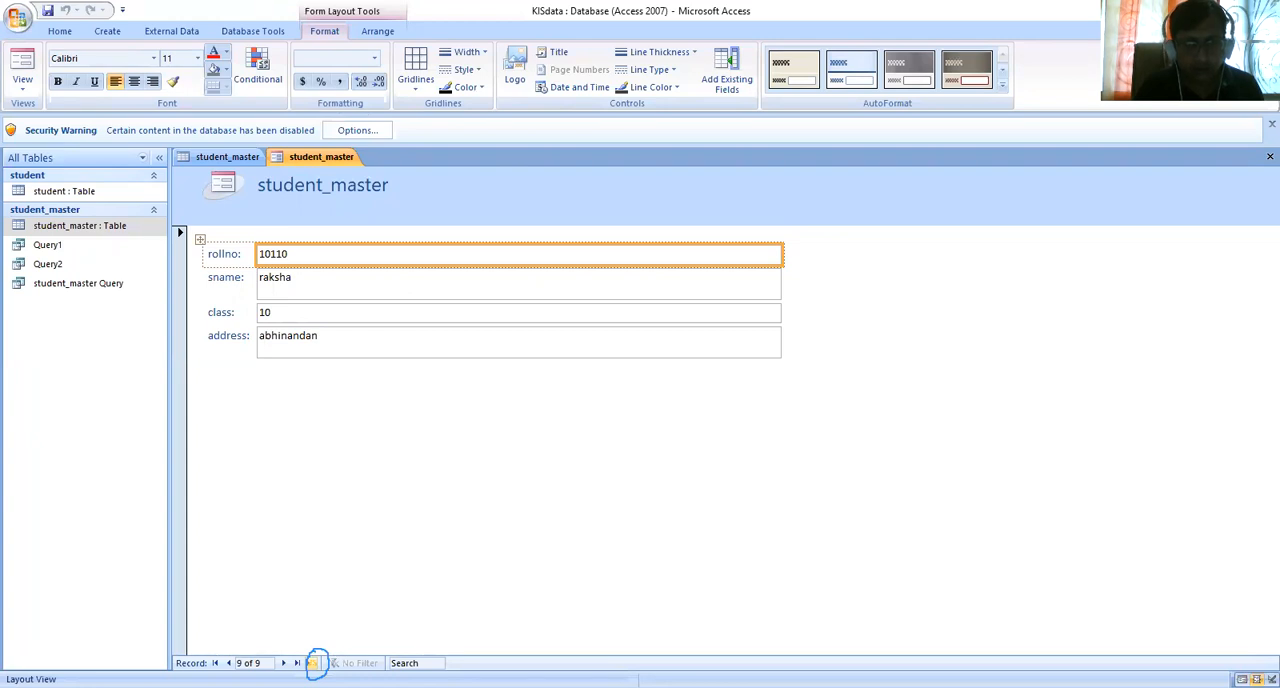
# - Go to a new blank record in the form and try to move through its empty fields
pyautogui.click(313, 663)
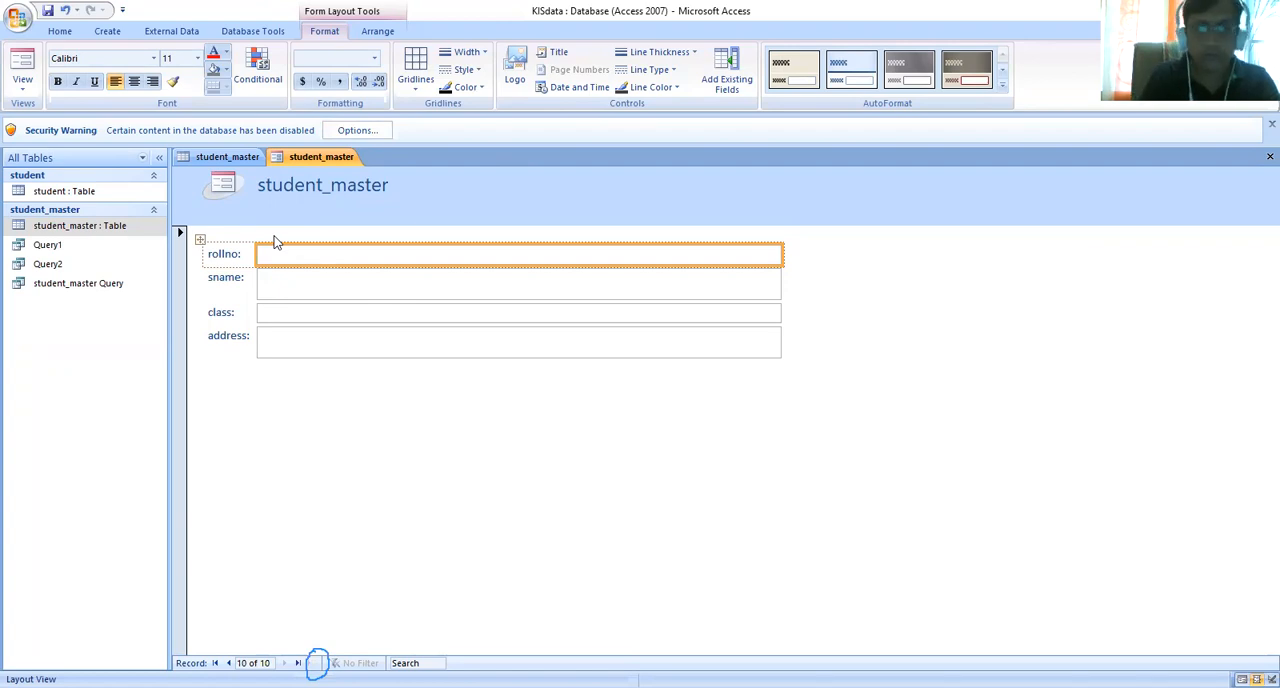
pyautogui.click(298, 300)
pyautogui.press('Tab')
pyautogui.press('Tab')
pyautogui.press('Tab')
pyautogui.press('Tab')
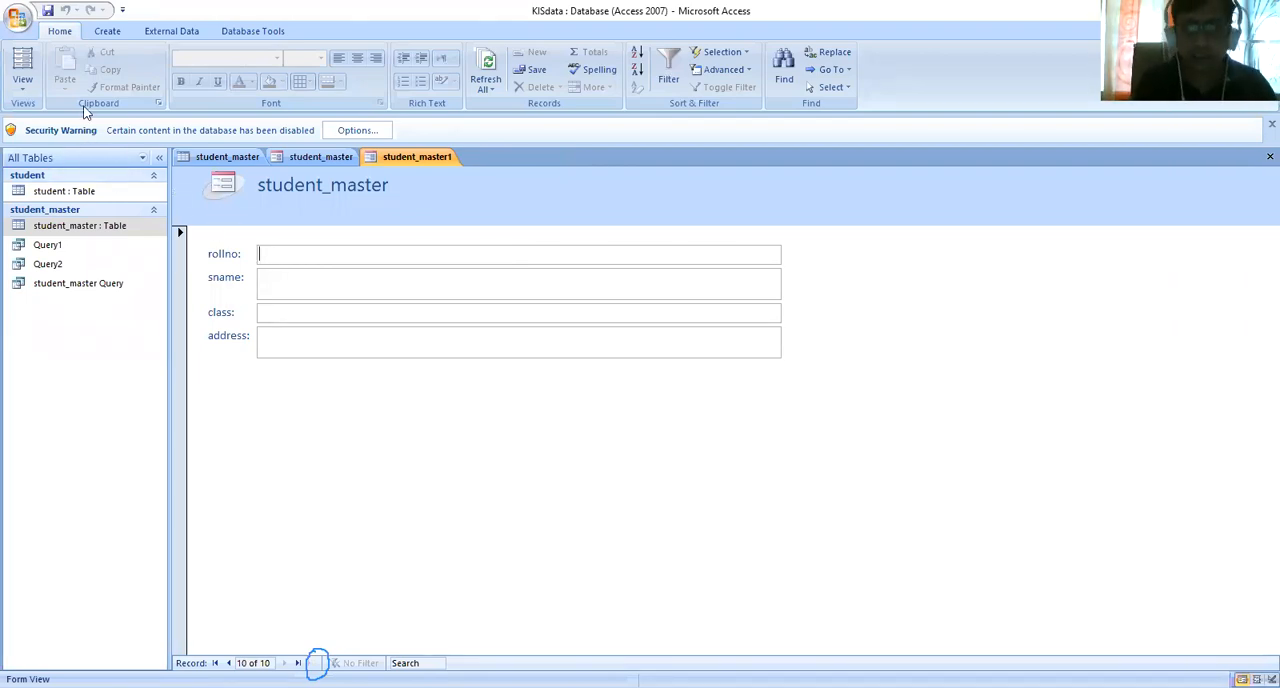
# - View the student_master1 form in Design View and Layout View, finishing in Form View
pyautogui.click(22, 88)
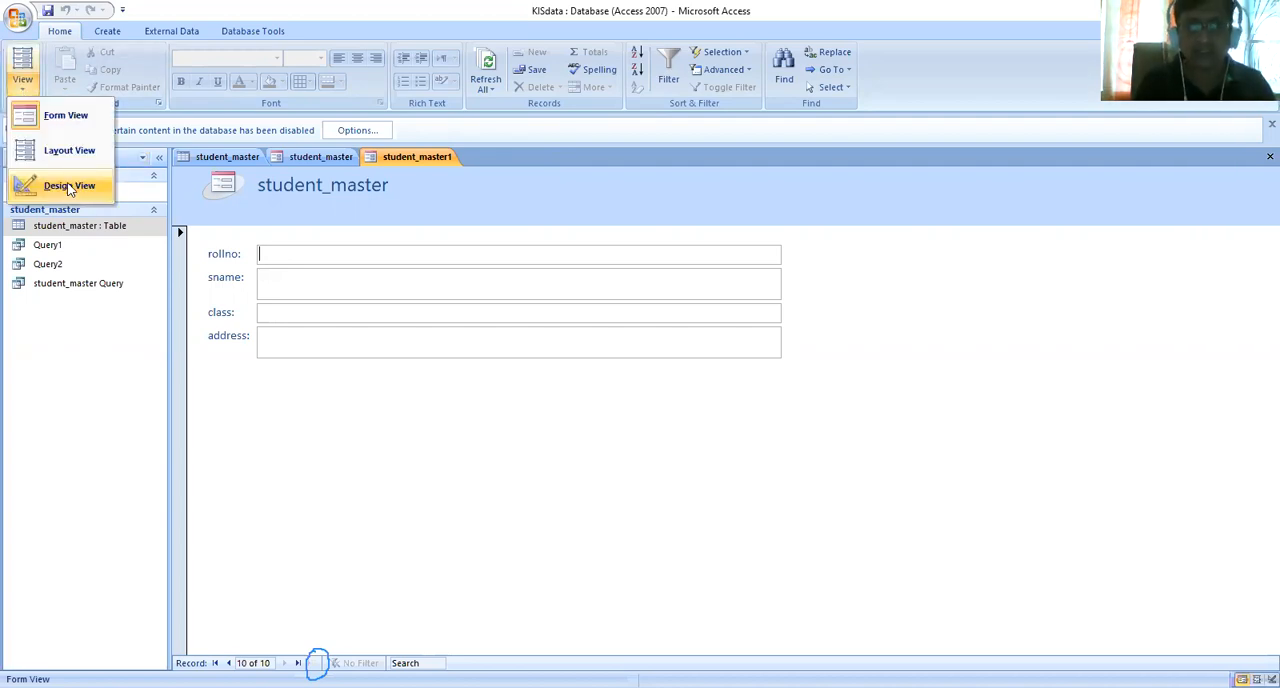
pyautogui.click(67, 188)
pyautogui.click(22, 90)
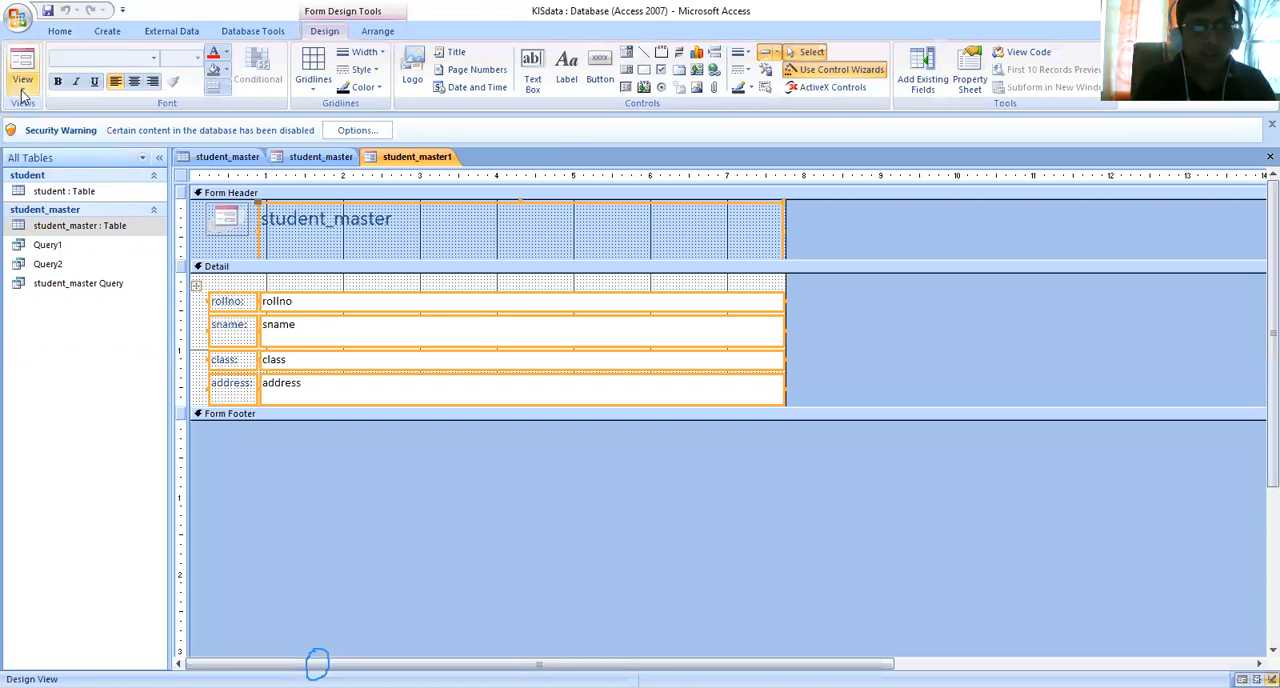
pyautogui.click(64, 152)
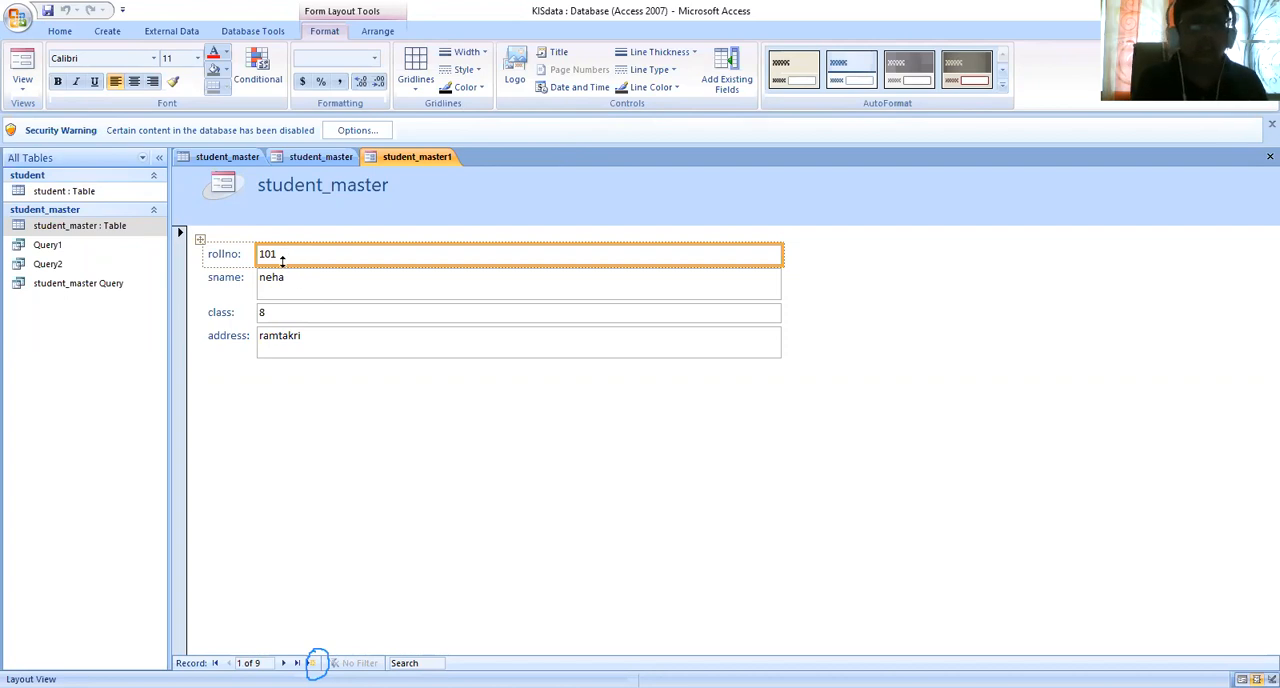
pyautogui.click(25, 89)
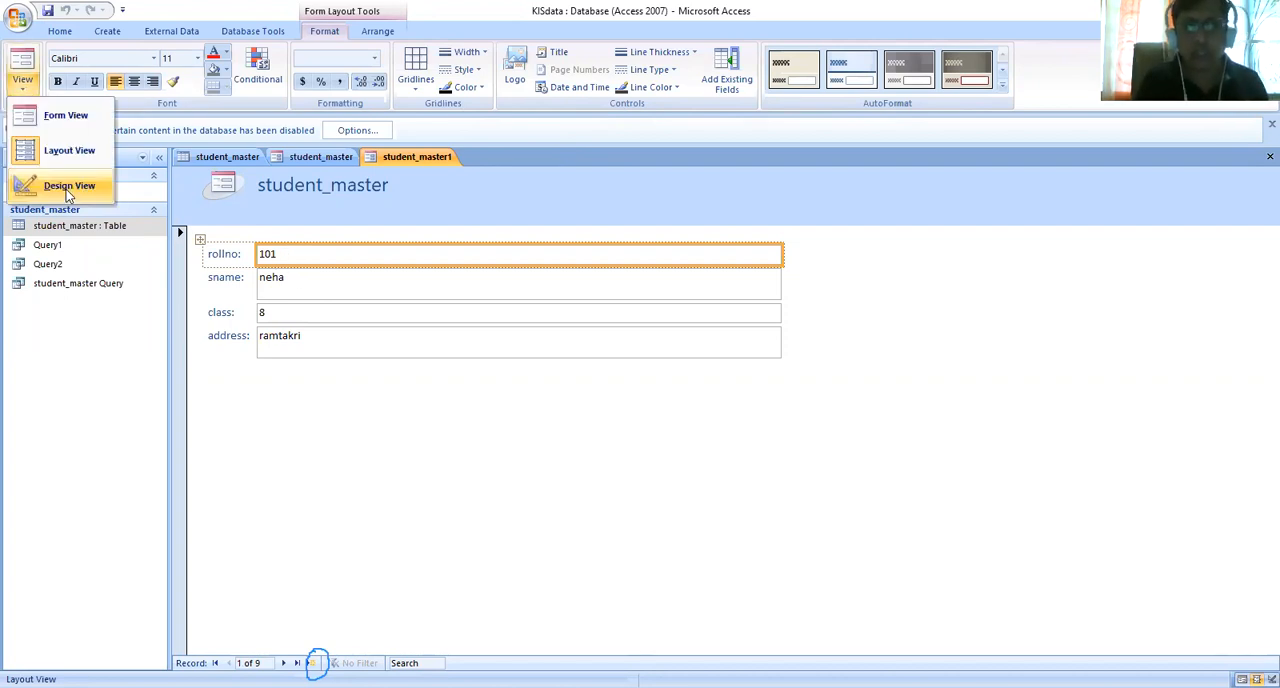
pyautogui.click(74, 117)
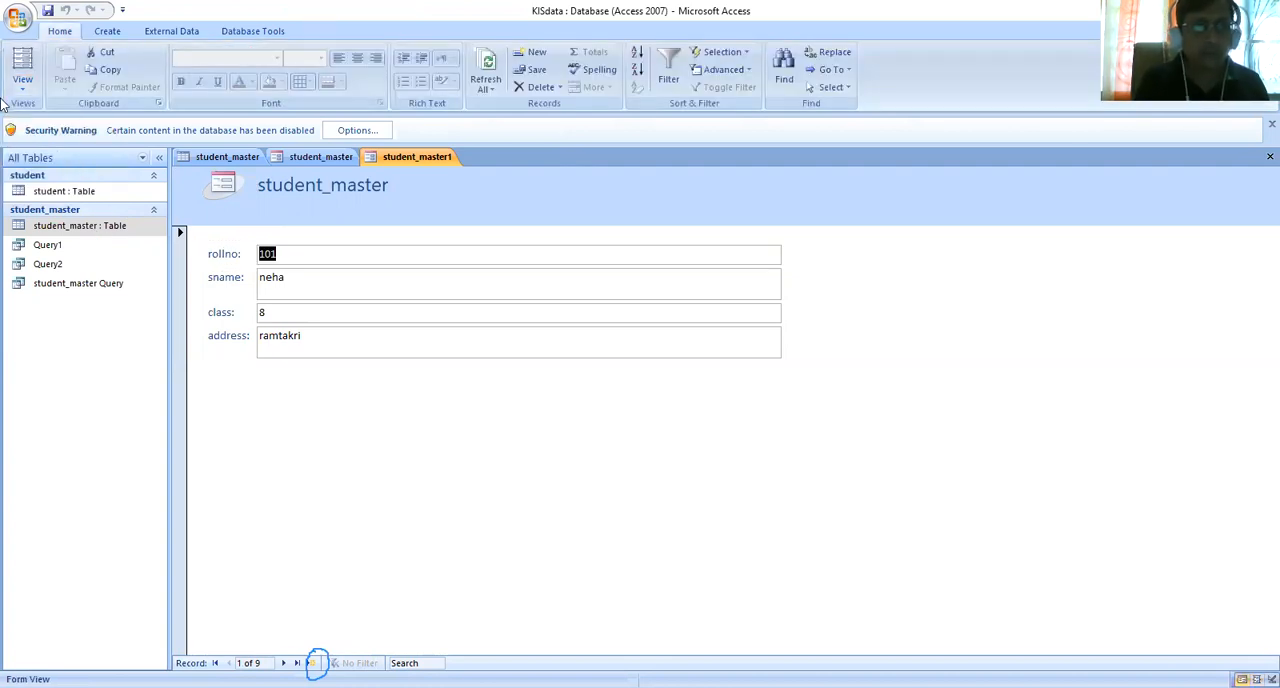
pyautogui.click(27, 92)
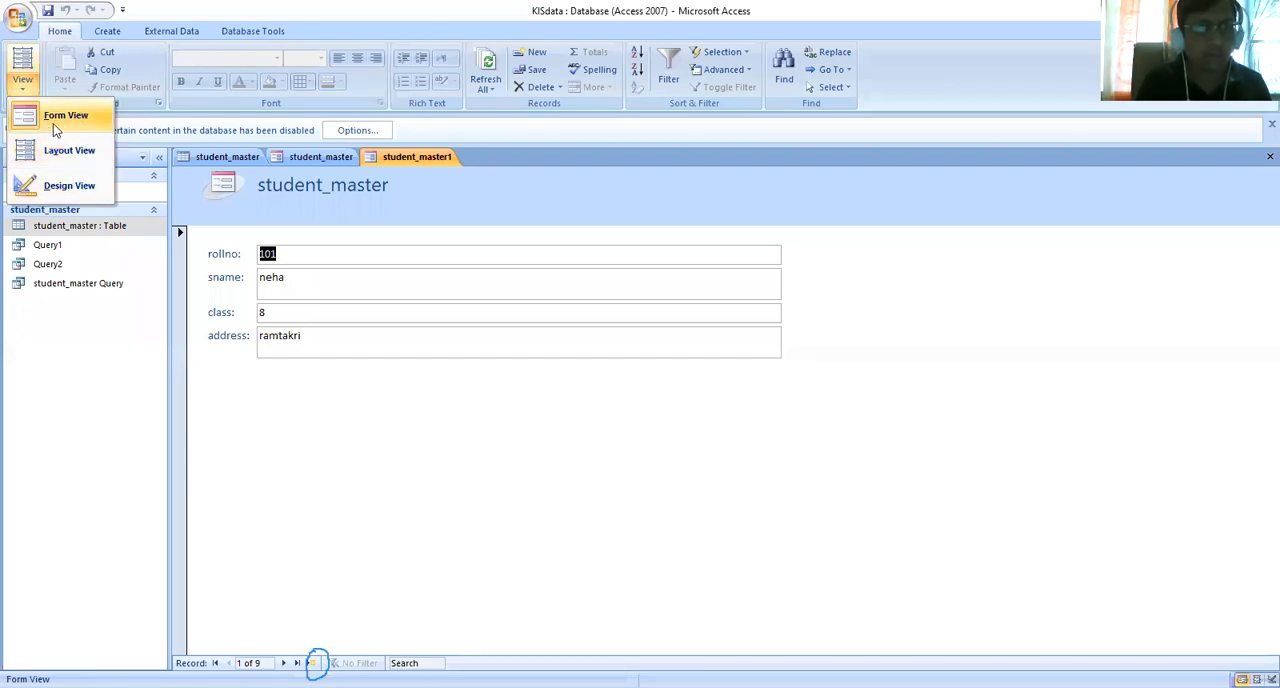
pyautogui.click(282, 280)
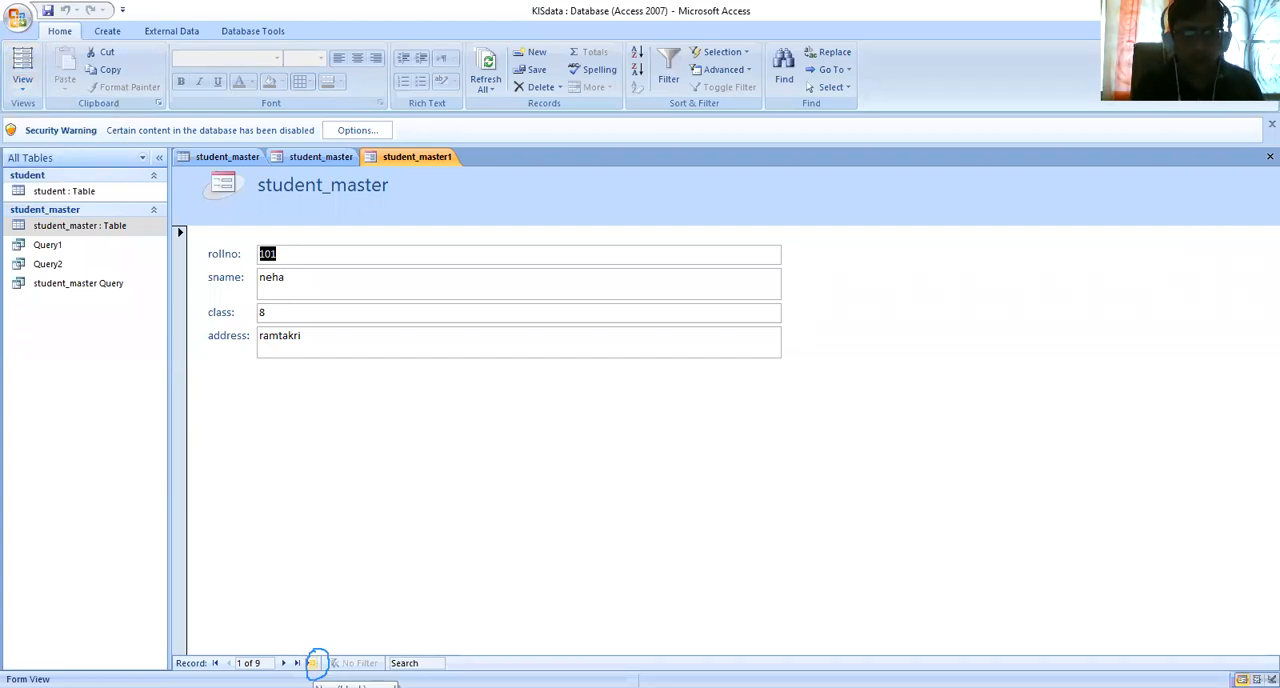
# - Start a new record in the student_master1 form with rollno 120 and the student's name
pyautogui.click(314, 663)
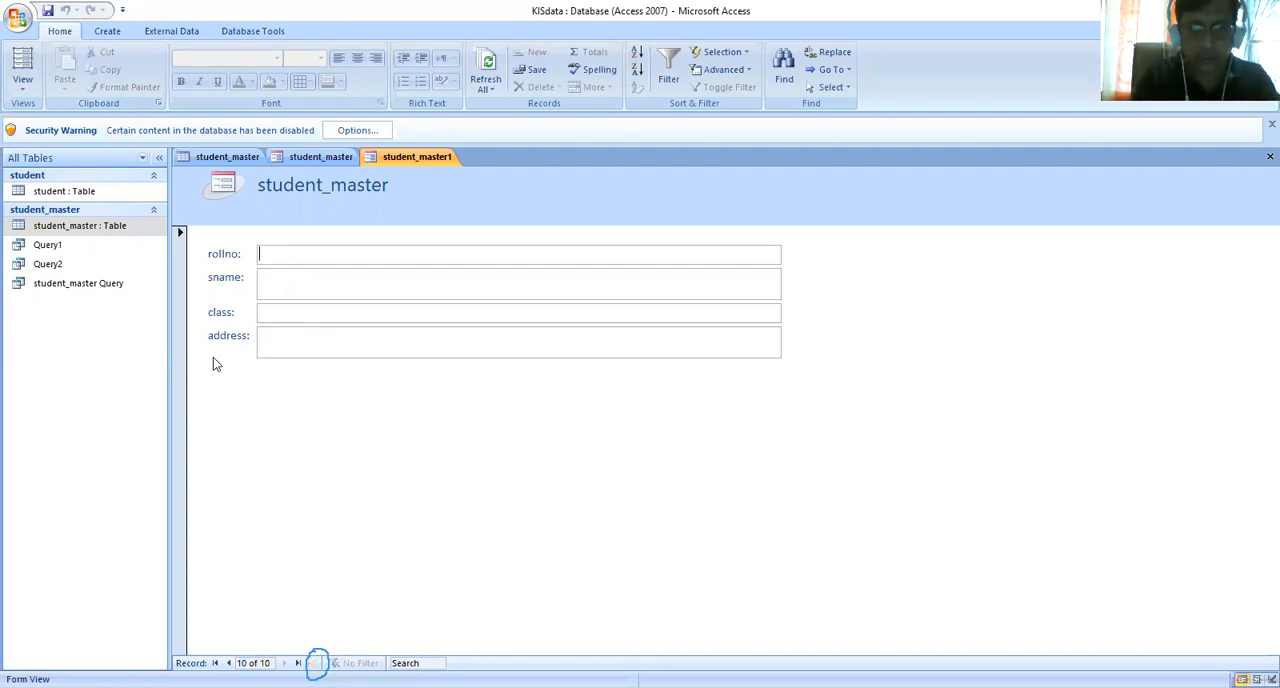
pyautogui.write('120')
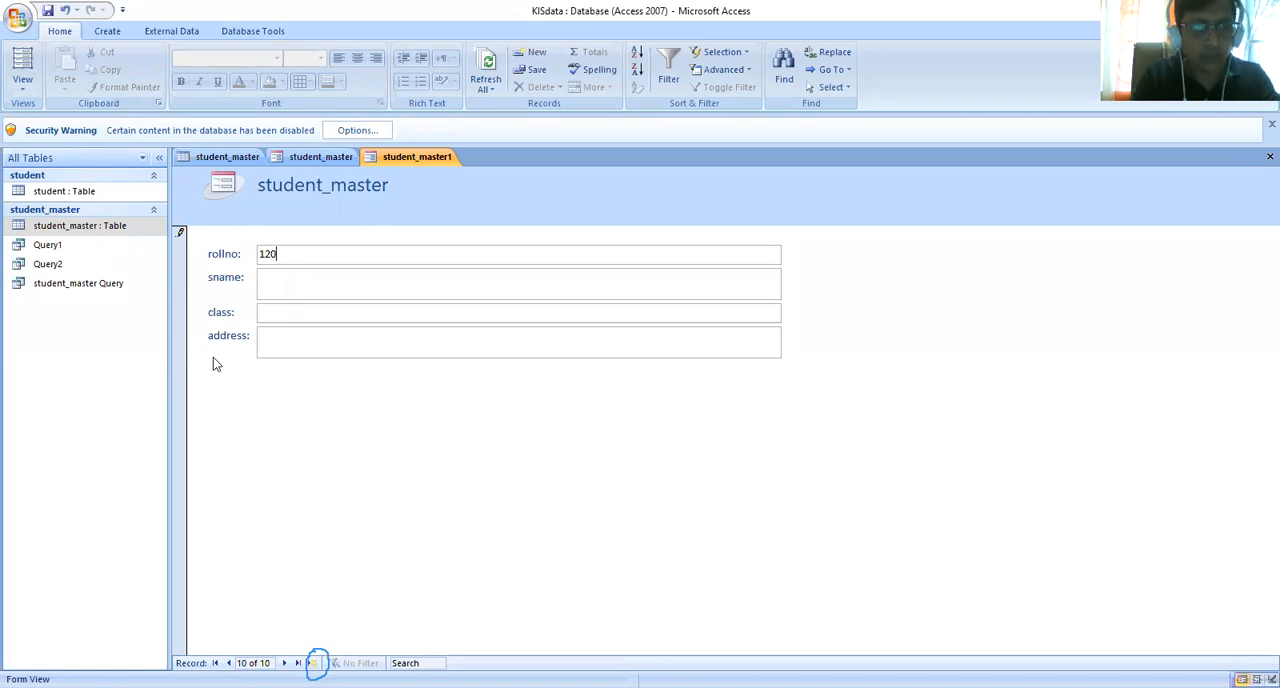
pyautogui.press('Tab')
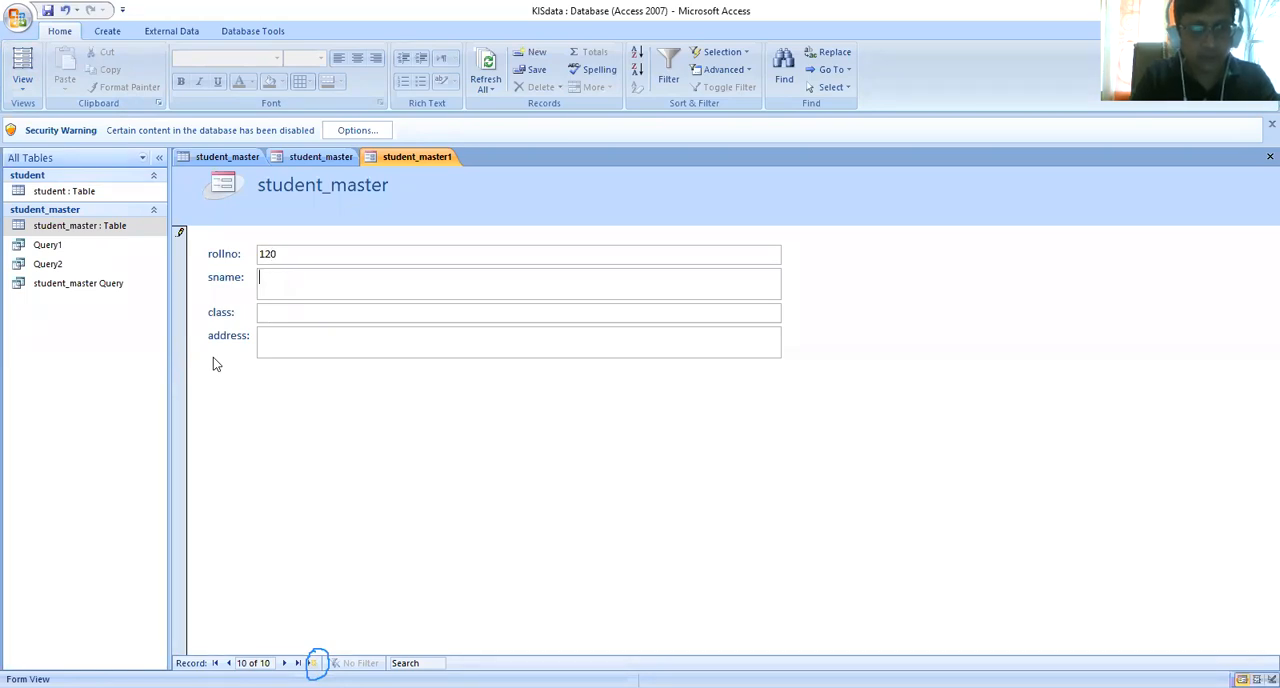
pyautogui.write('D')
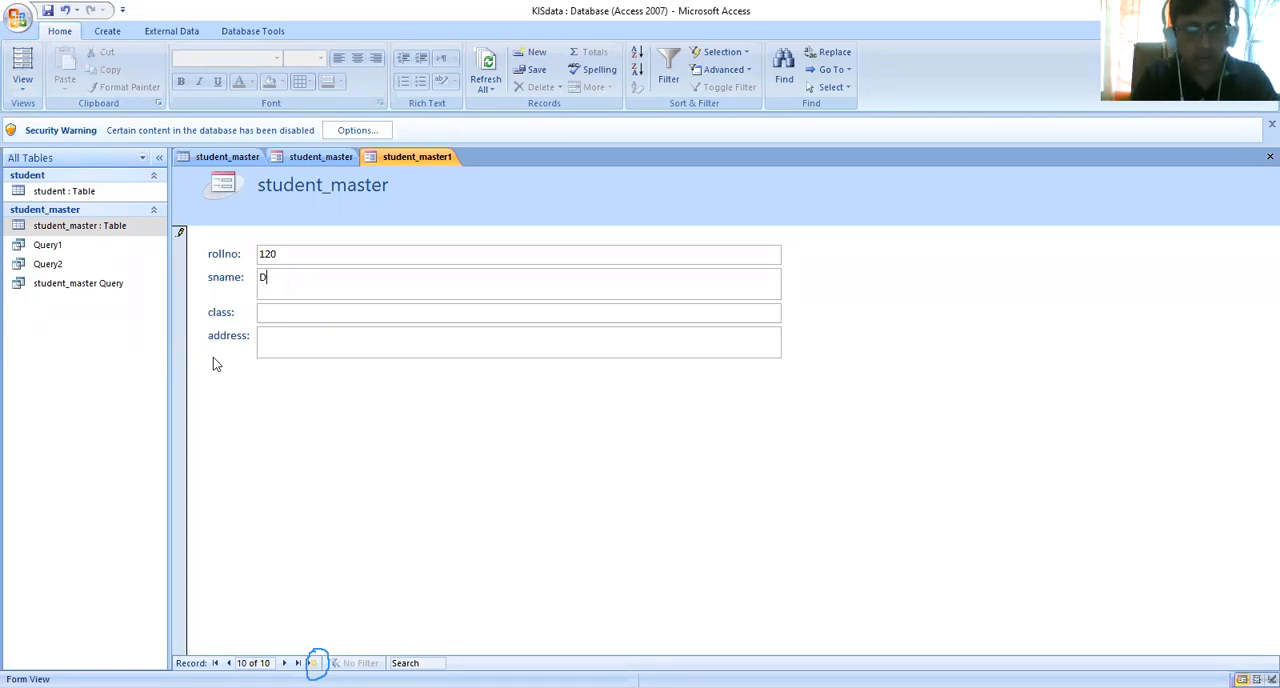
pyautogui.write('eepak')
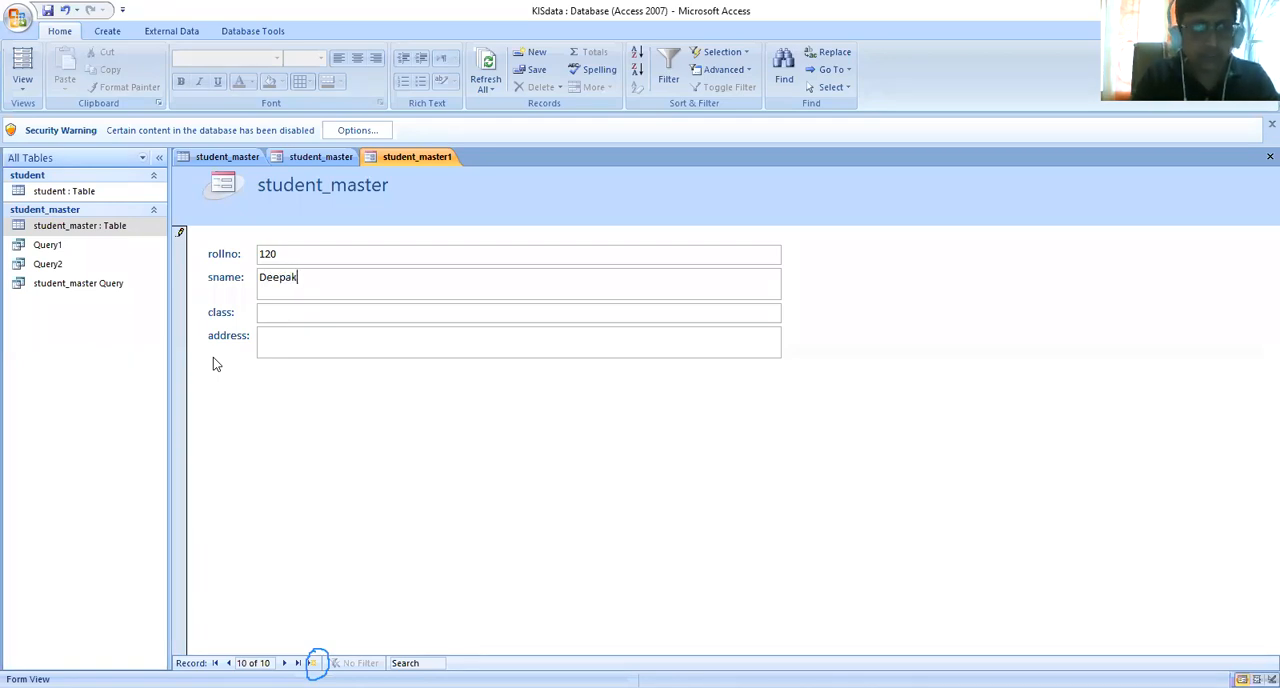
pyautogui.press('Tab')
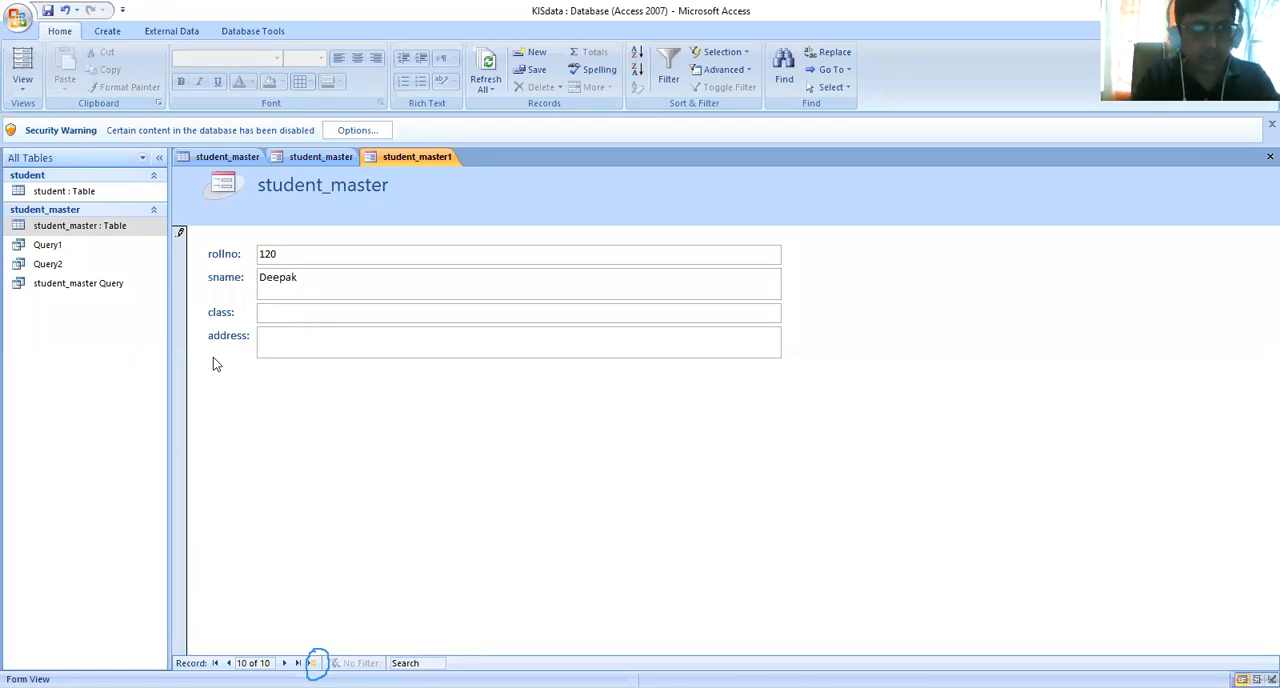
# - Complete the record for rollno 120 with class 10 and the student's address
pyautogui.write('10th')
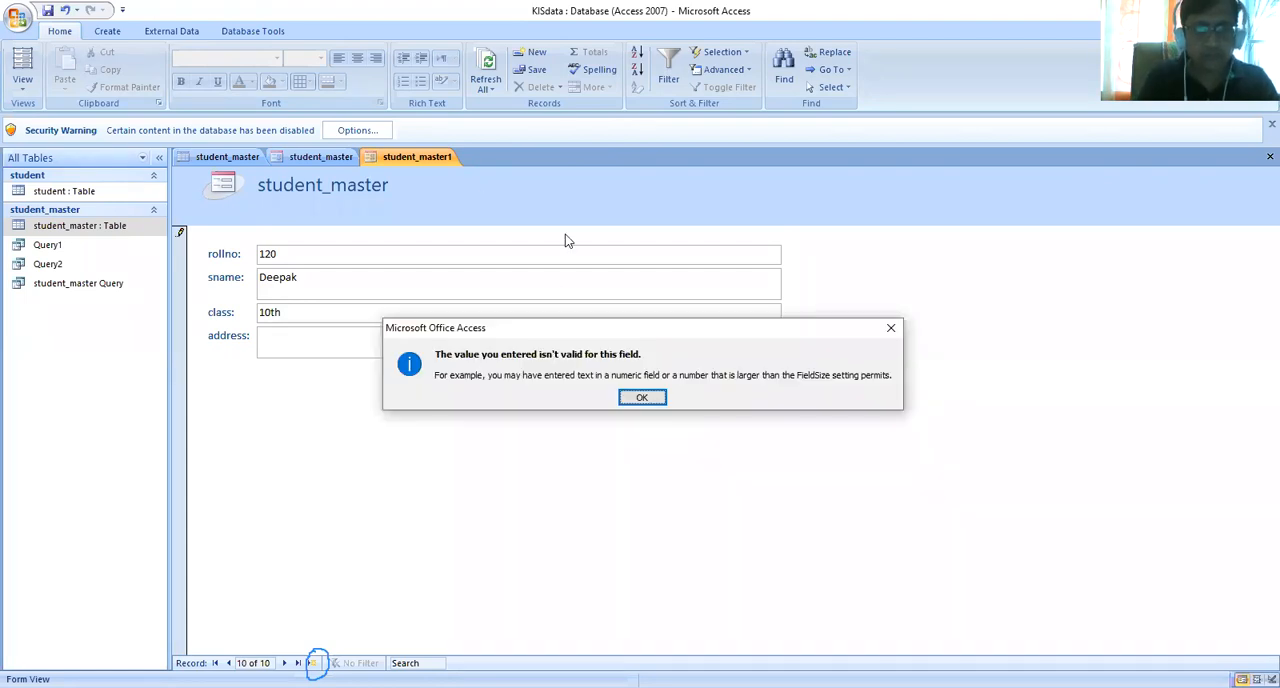
pyautogui.click(643, 399)
pyautogui.press('BackSpace')
pyautogui.press('BackSpace')
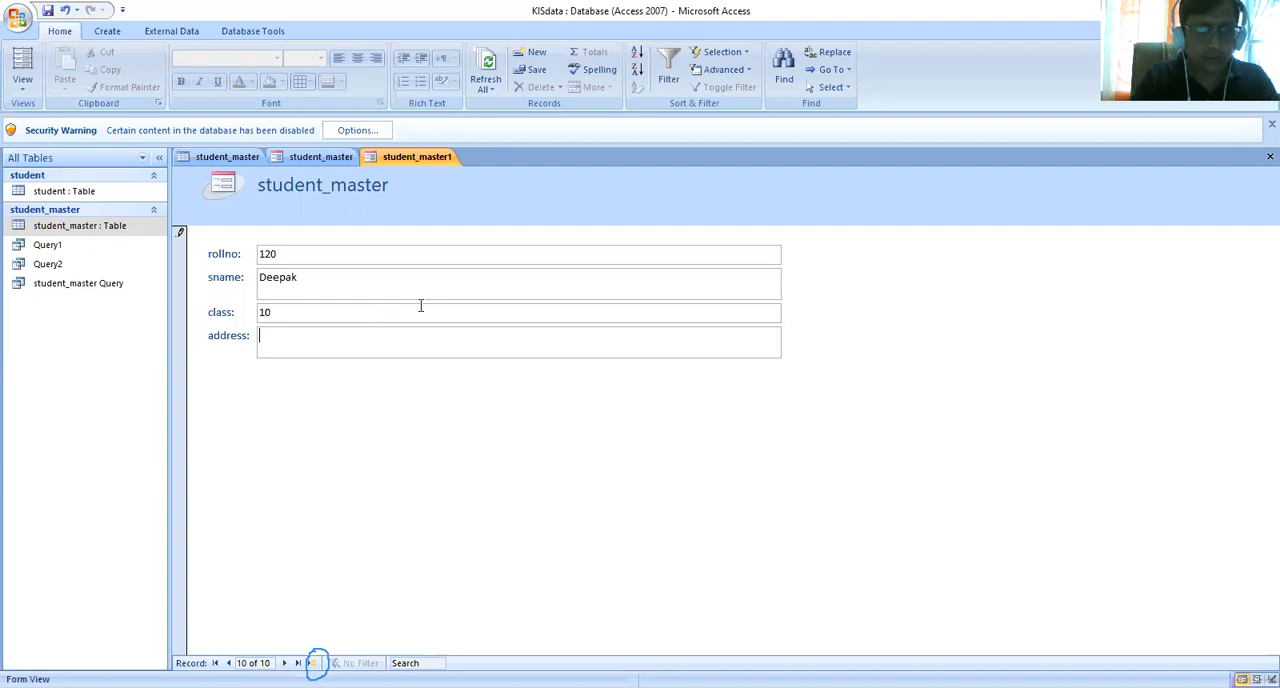
pyautogui.write('janta')
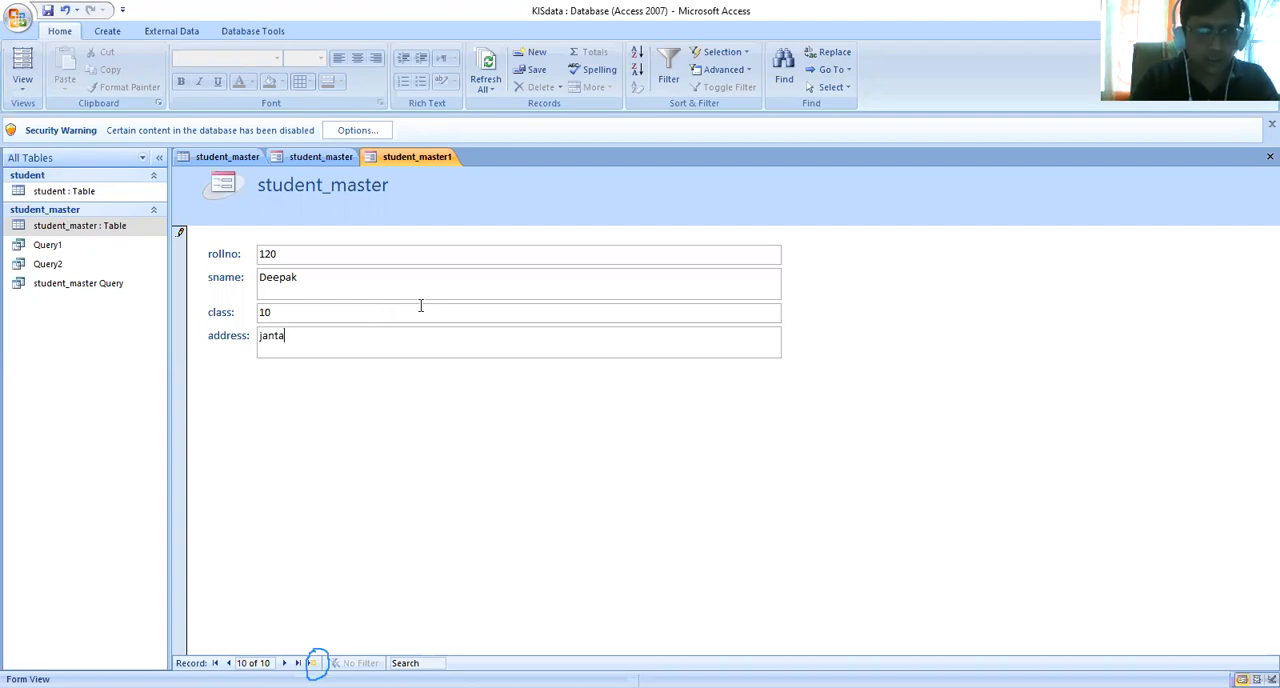
pyautogui.write('colony')
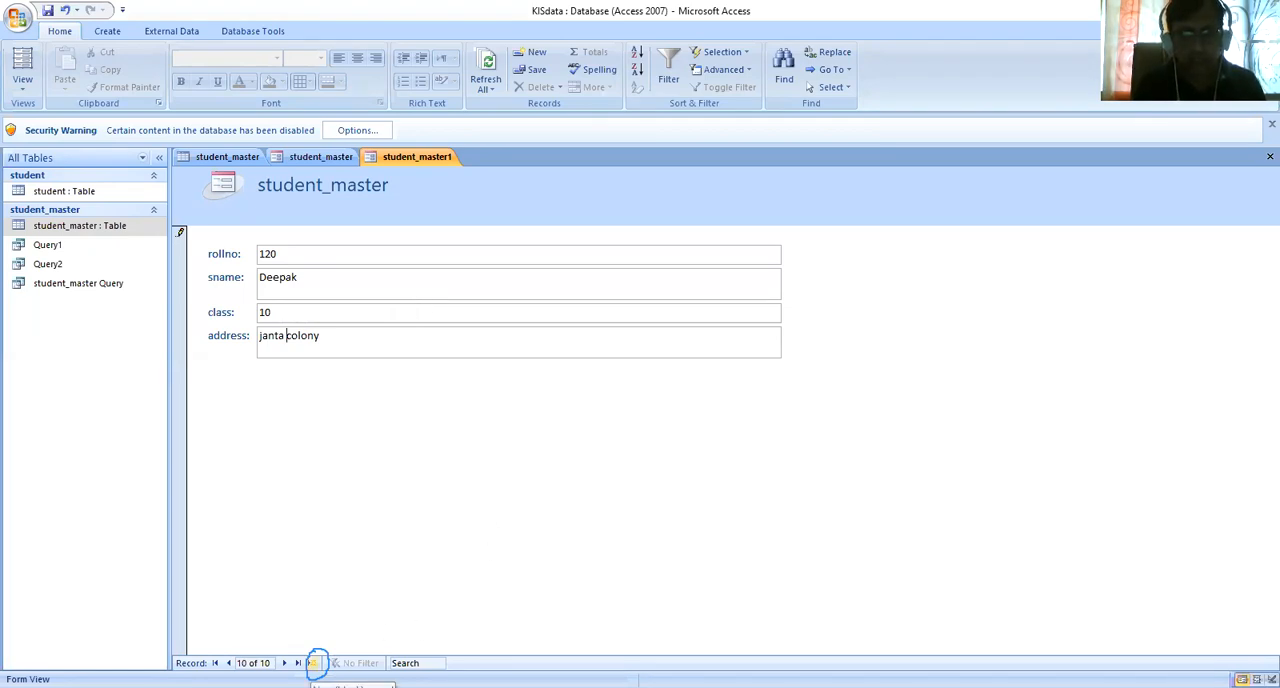
# - Add another record with rollno 121, the student's name, class 9 and the student's address
pyautogui.click(314, 663)
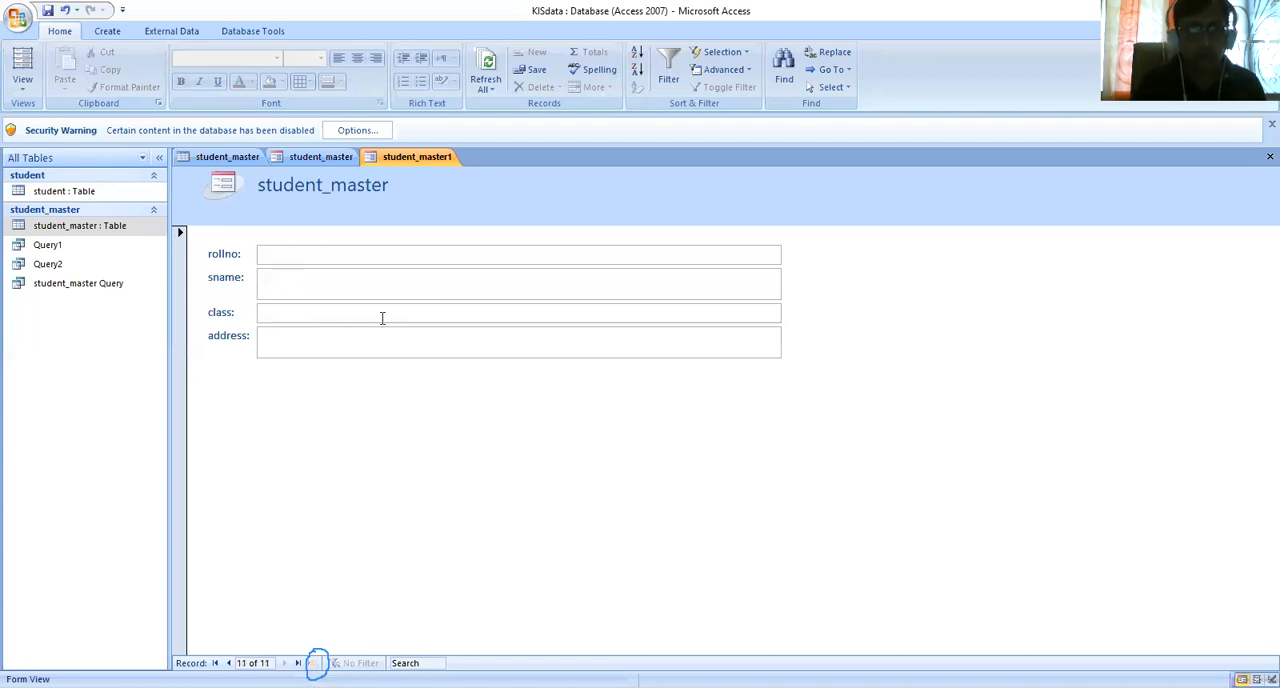
pyautogui.click(299, 250)
pyautogui.write('121')
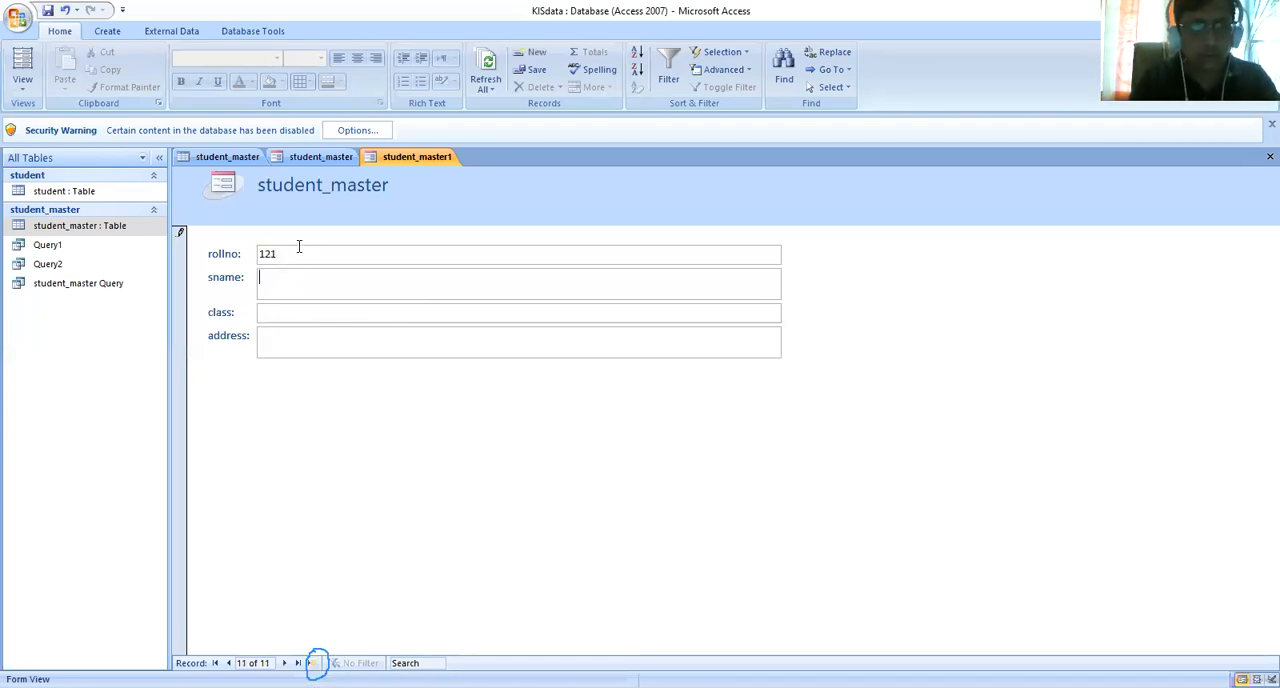
pyautogui.write('Rahul')
pyautogui.press('Tab')
pyautogui.write('9')
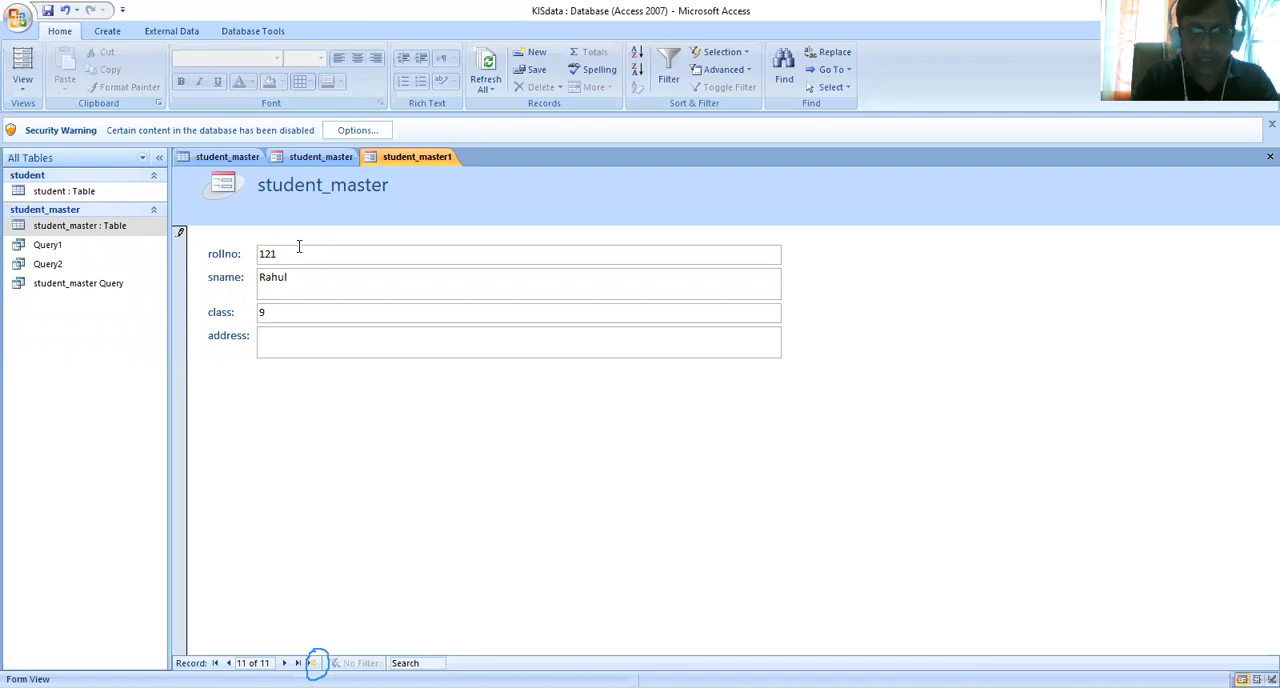
pyautogui.write('ramta')
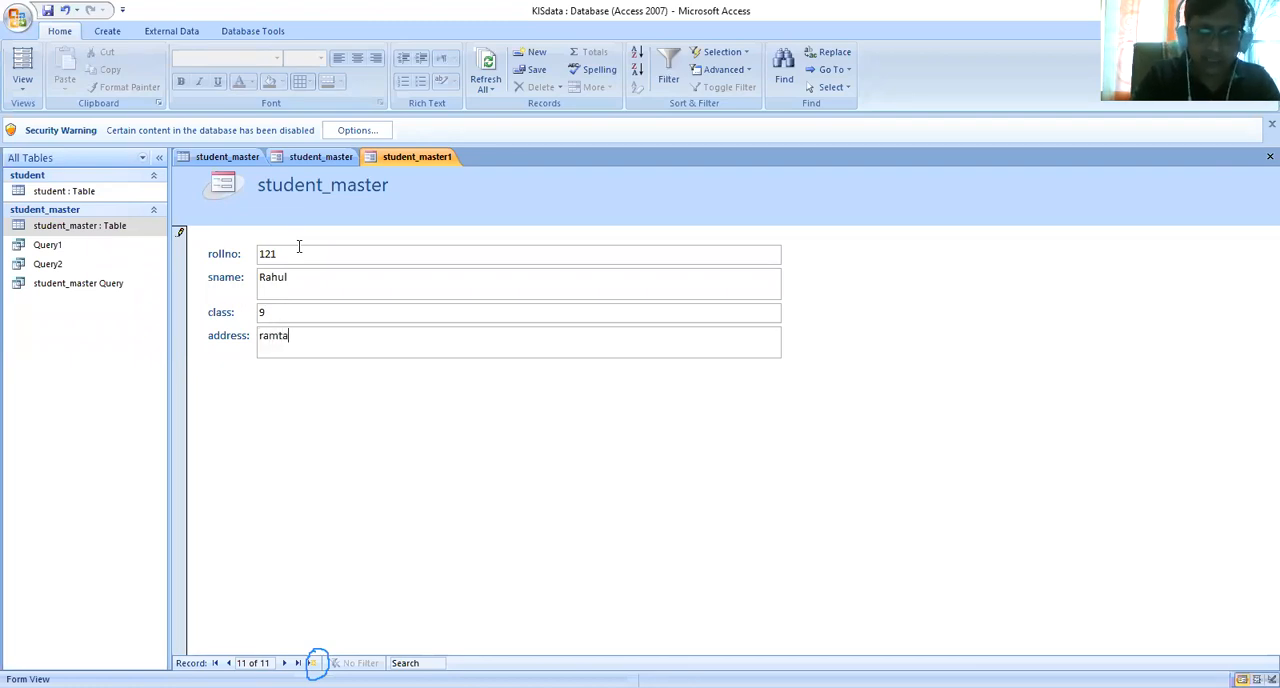
pyautogui.write('kri')
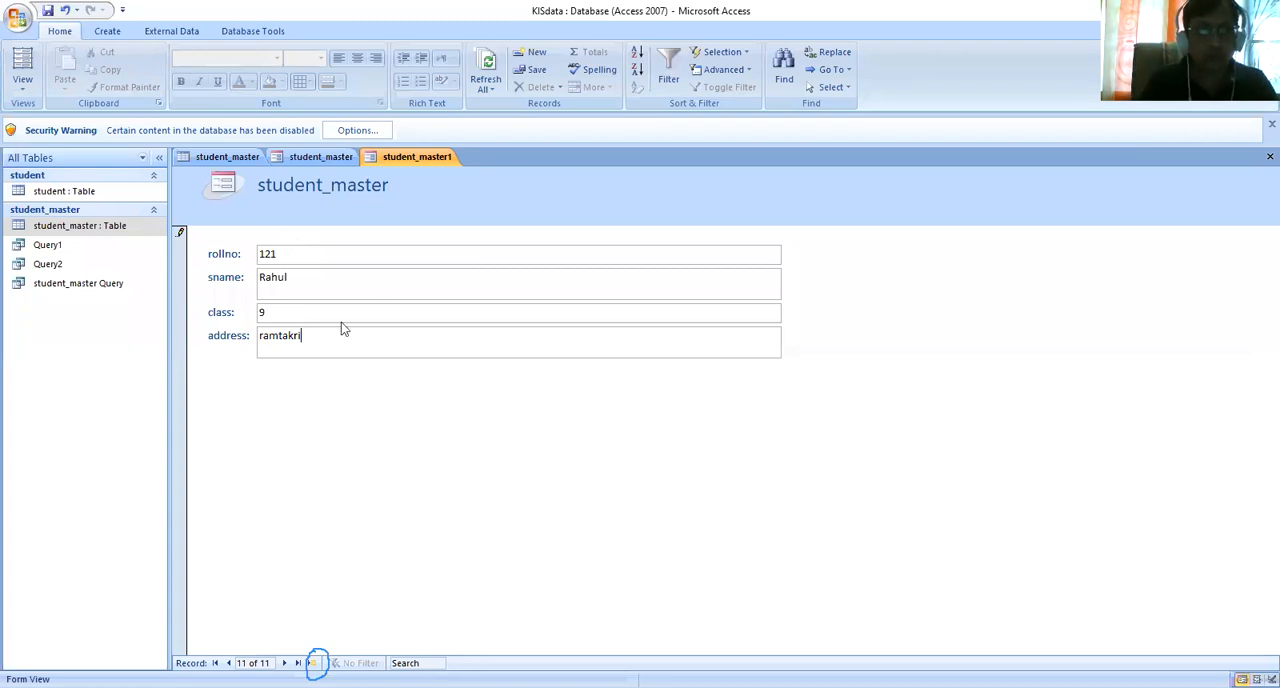
# - Check the student_master table datasheet for the added records and open student_master Query
pyautogui.doubleClick(71, 233)
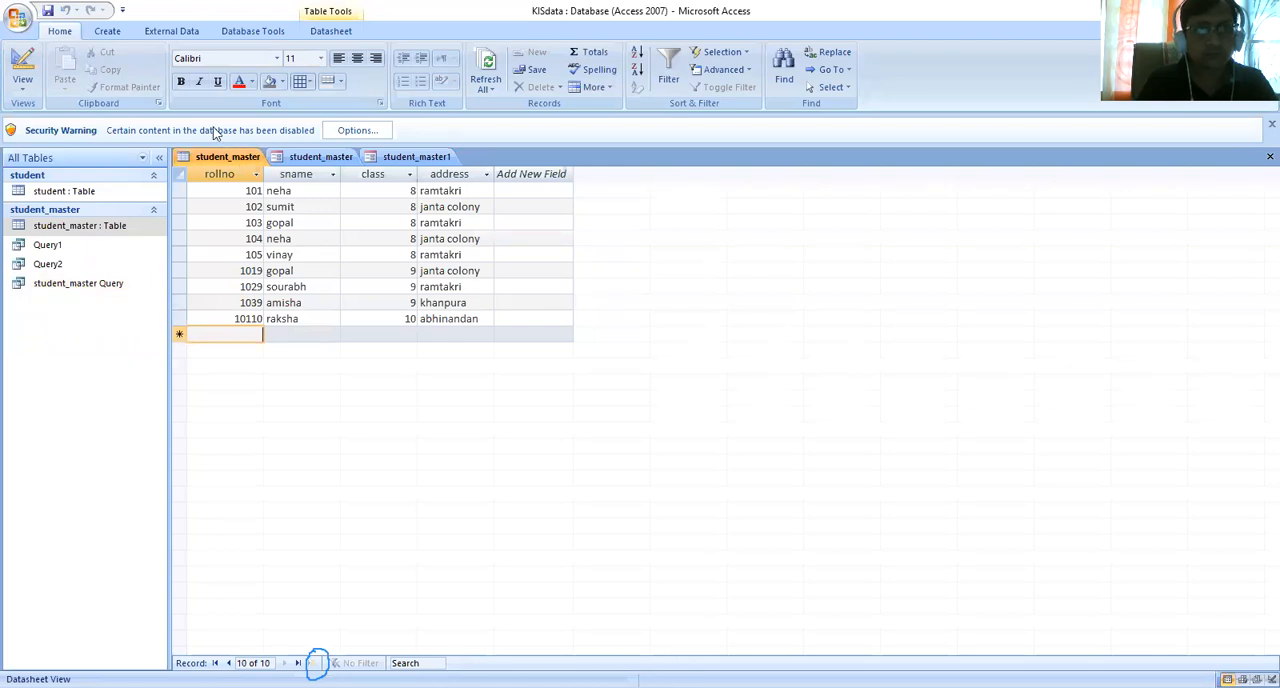
pyautogui.click(104, 283)
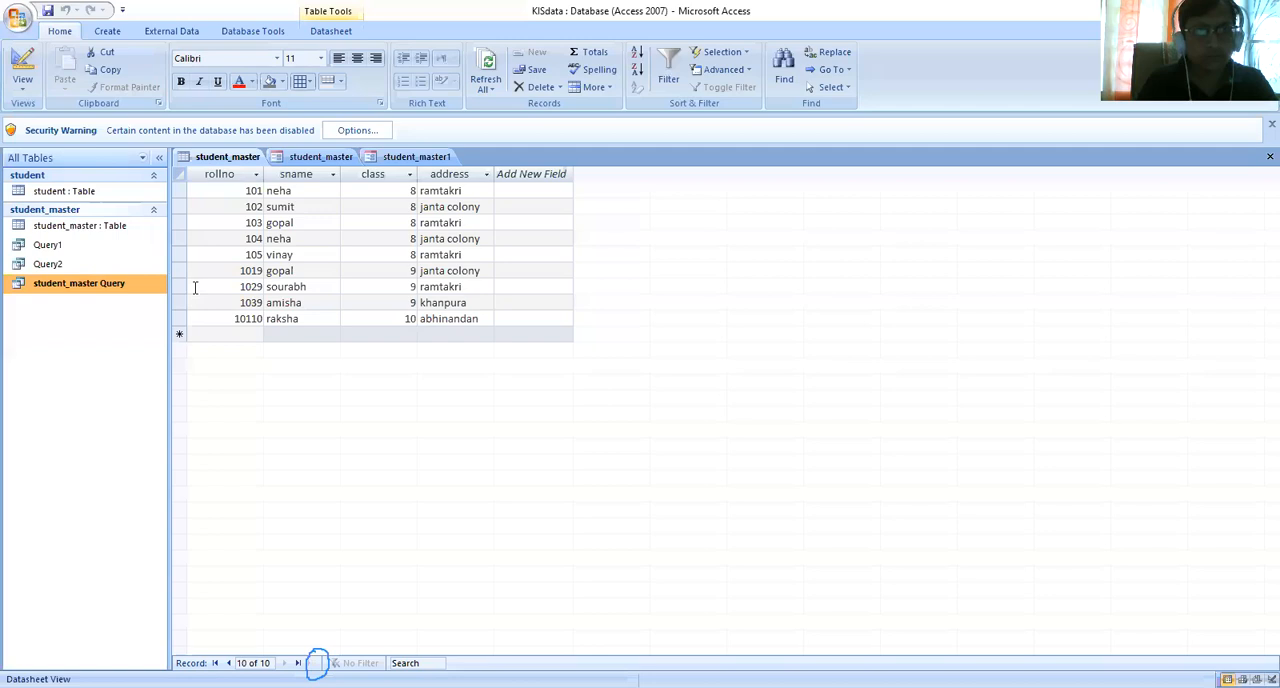
pyautogui.click(236, 158)
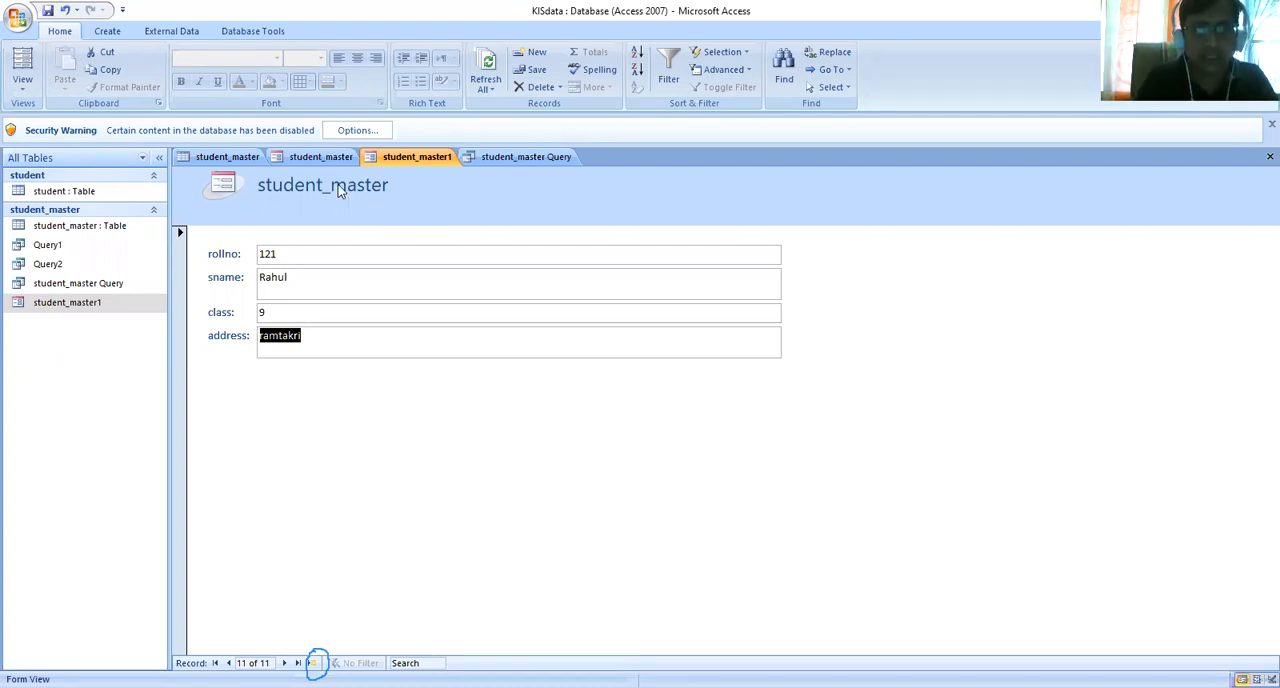
# - Switch the student_master1 form to Layout View
pyautogui.click(22, 85)
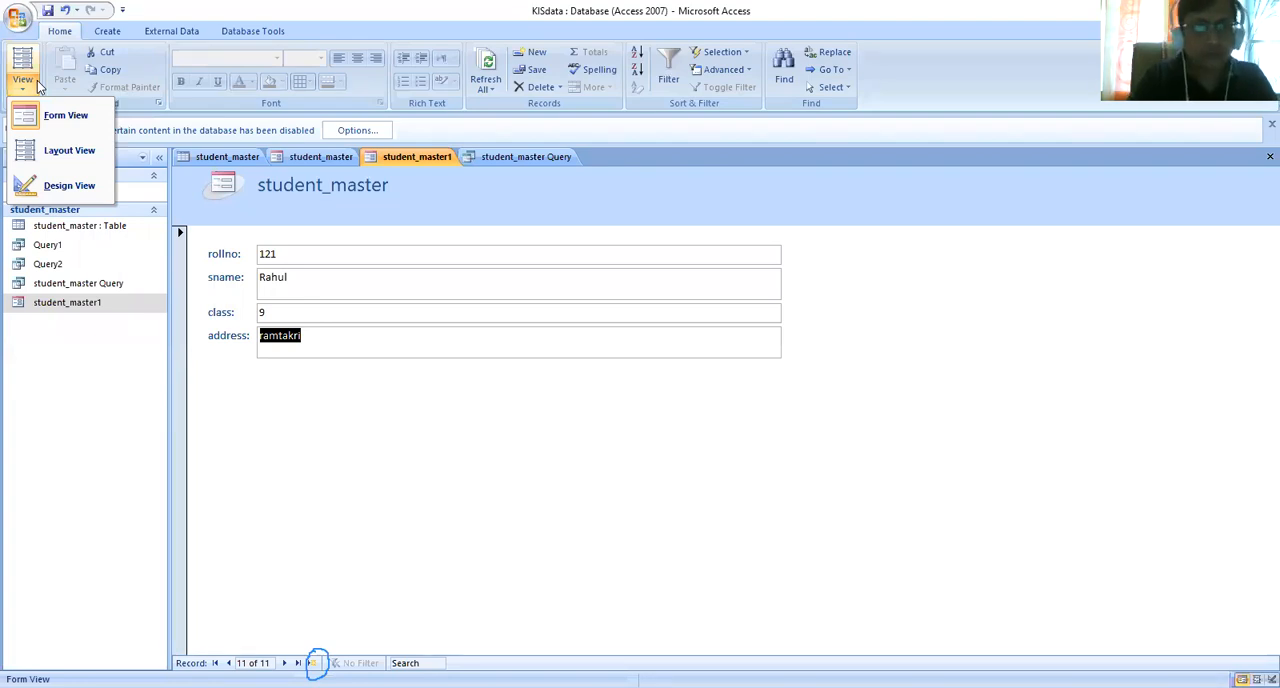
pyautogui.click(72, 155)
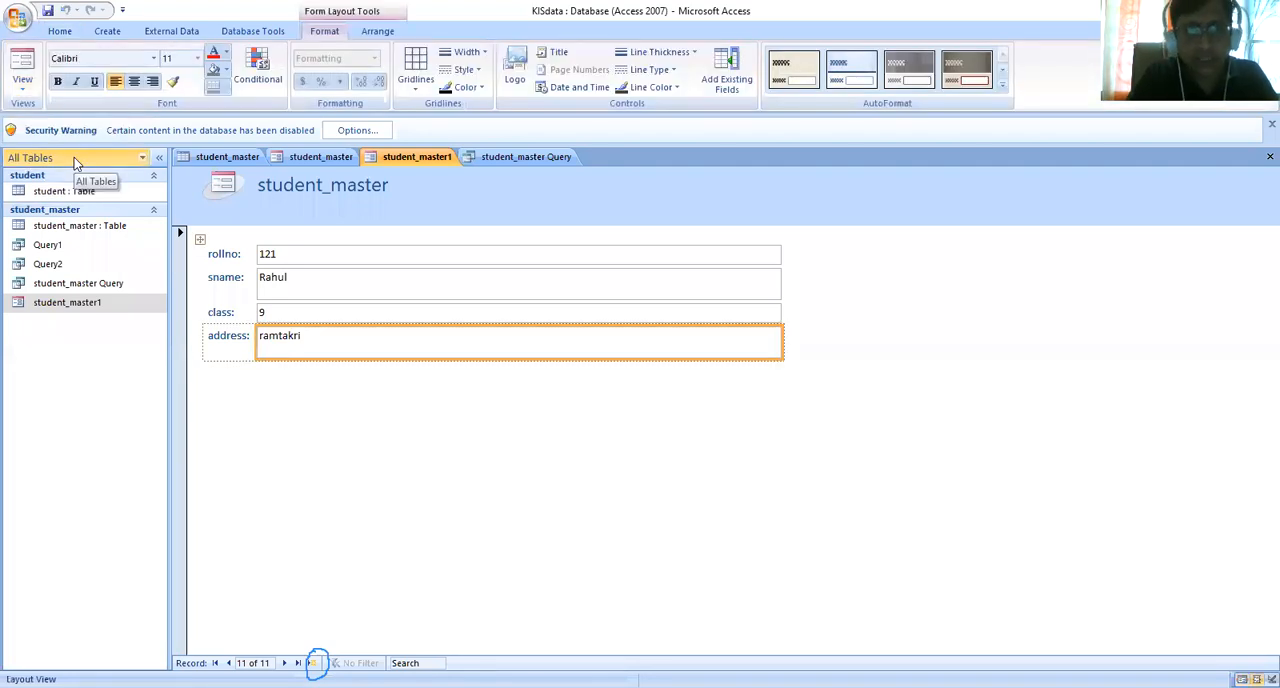
# - Look at the student_master1 form in Design View and return it to Form View
pyautogui.click(24, 88)
pyautogui.click(72, 186)
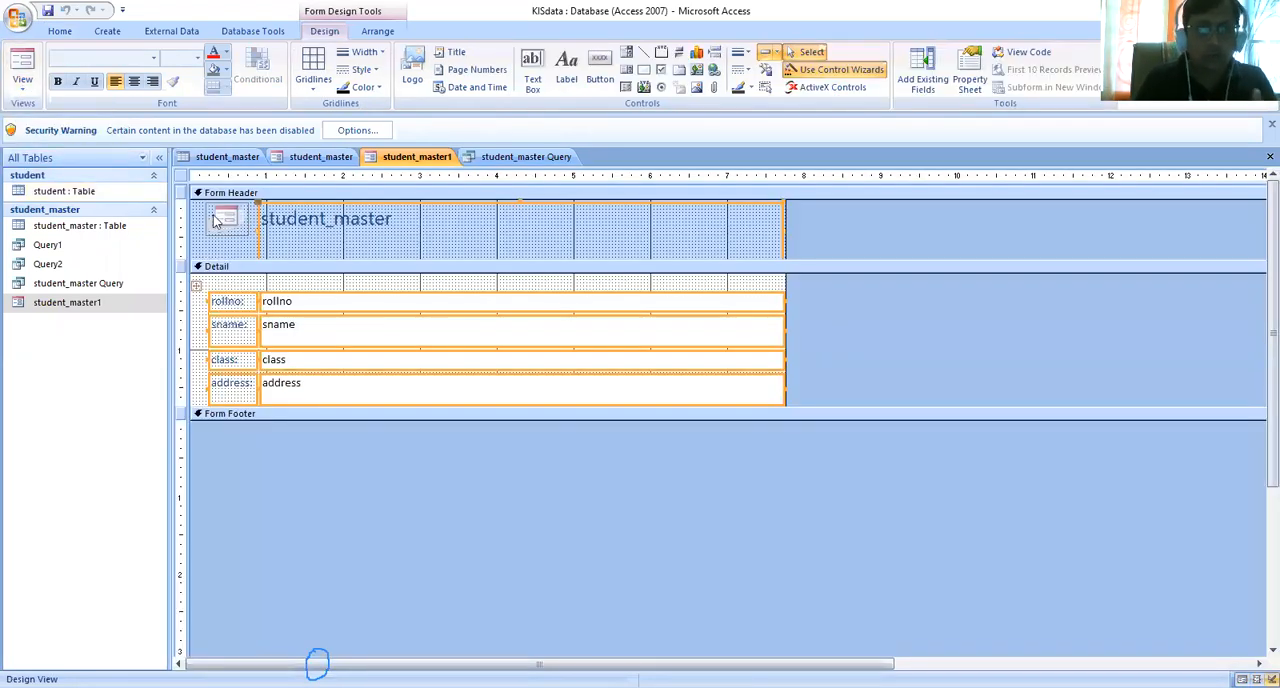
pyautogui.click(22, 86)
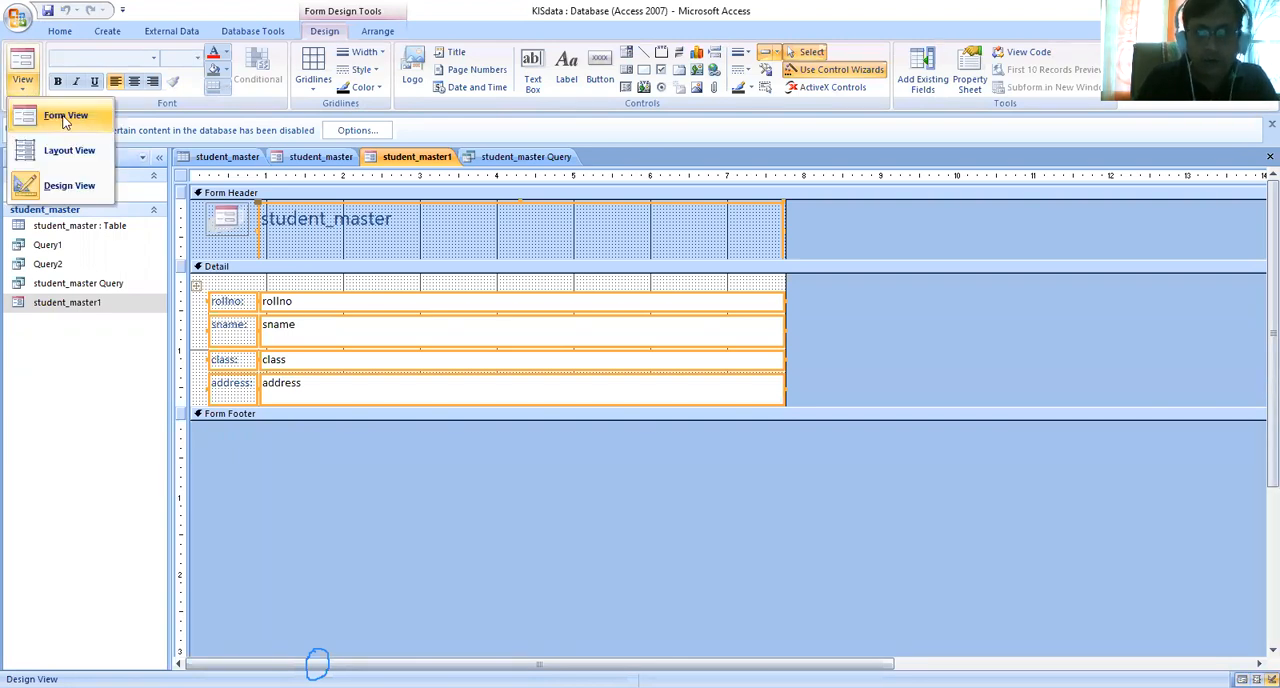
pyautogui.click(65, 118)
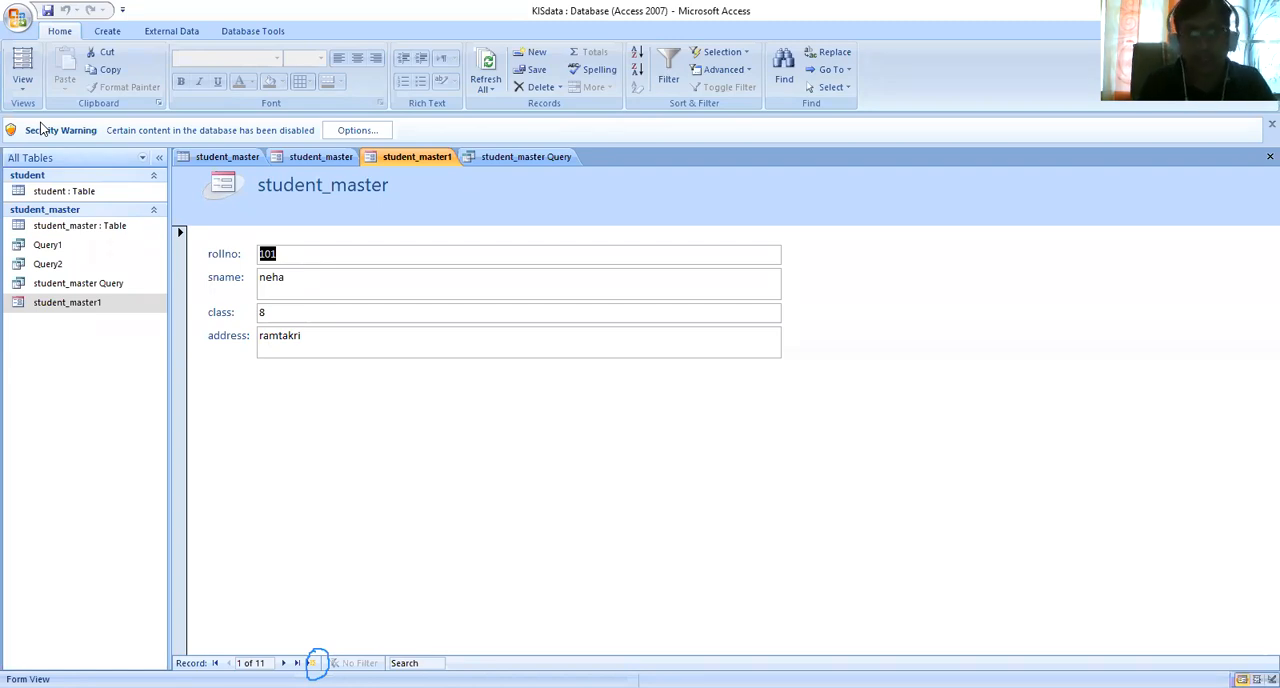
pyautogui.click(560, 50)
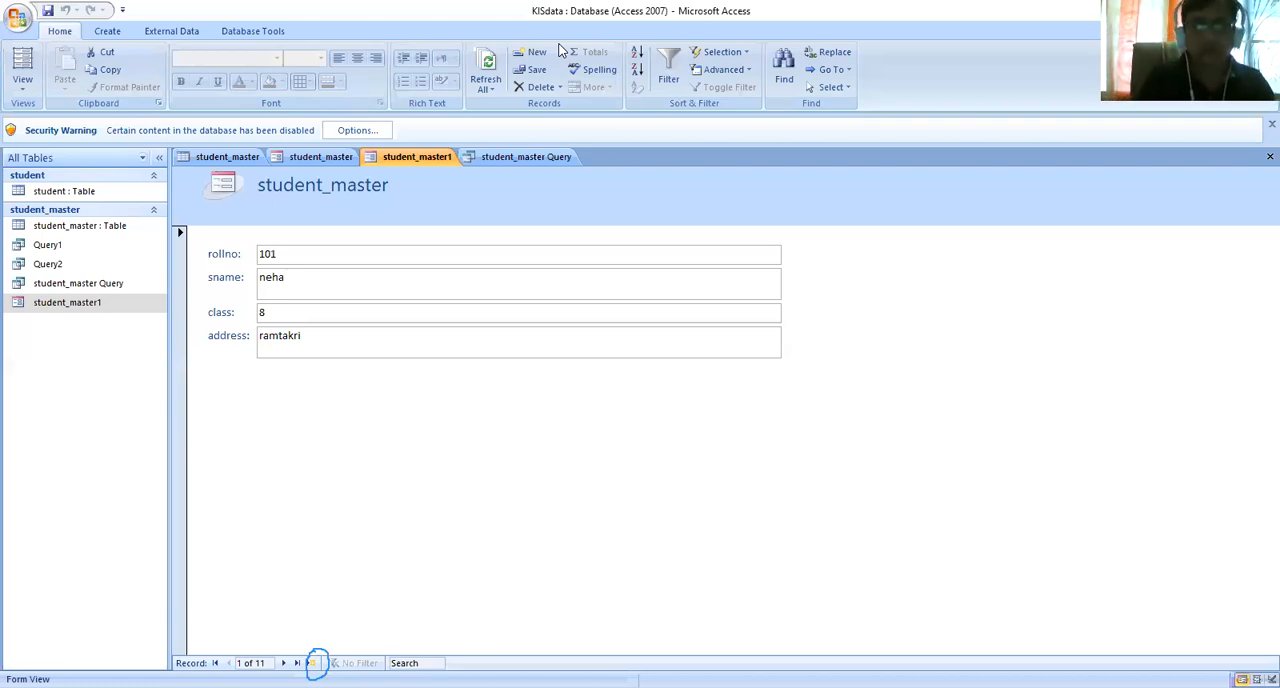
pyautogui.click(559, 44)
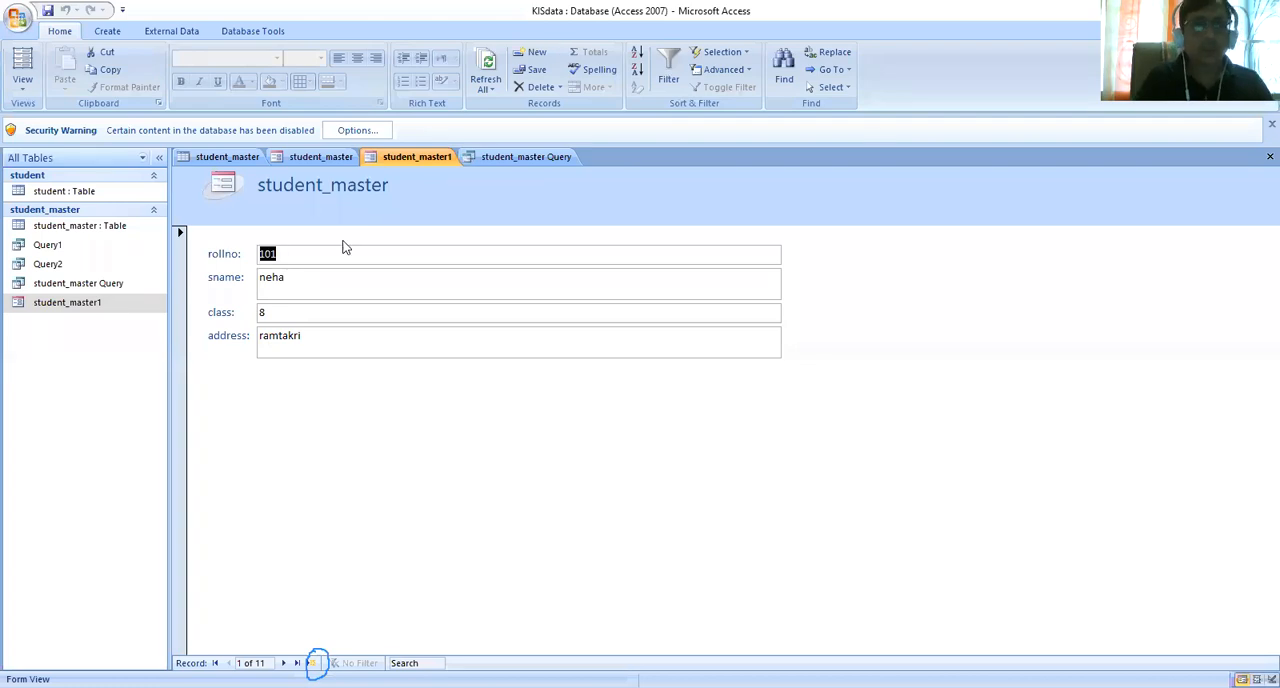
# - Switch the form to Layout View and try the magenta and blue AutoFormat styles, settling on the style with the black and teal header
pyautogui.click(20, 86)
pyautogui.click(68, 152)
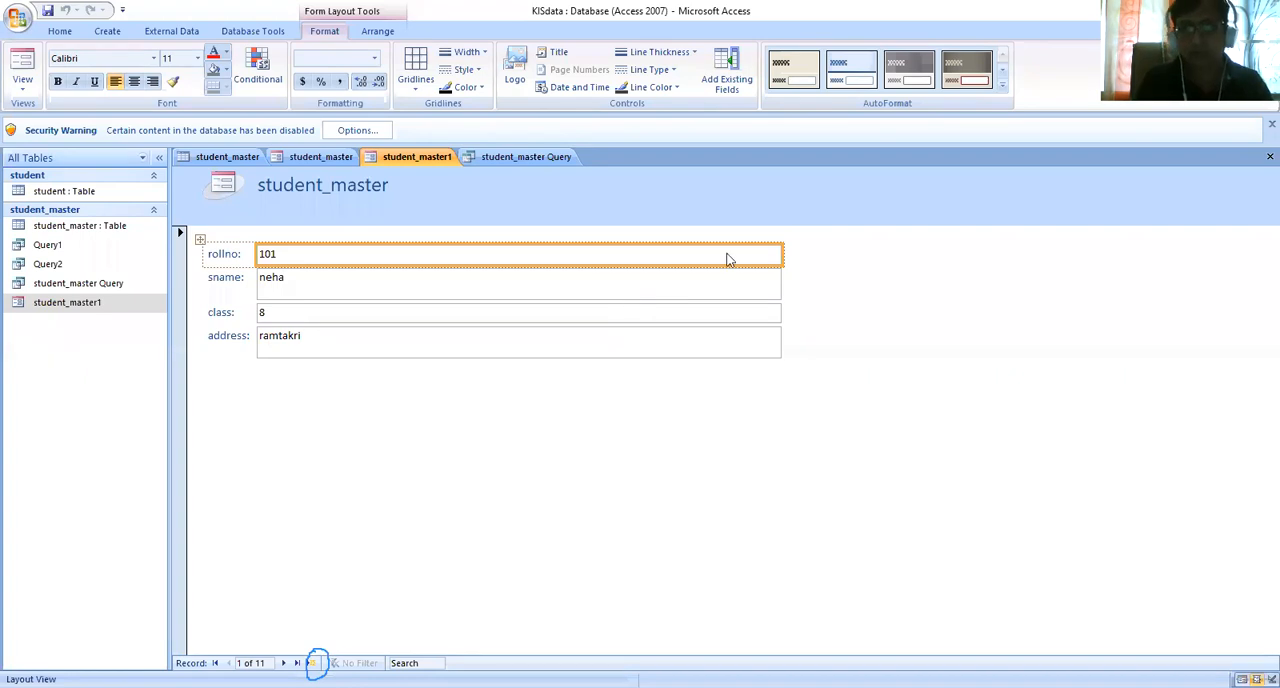
pyautogui.click(1003, 88)
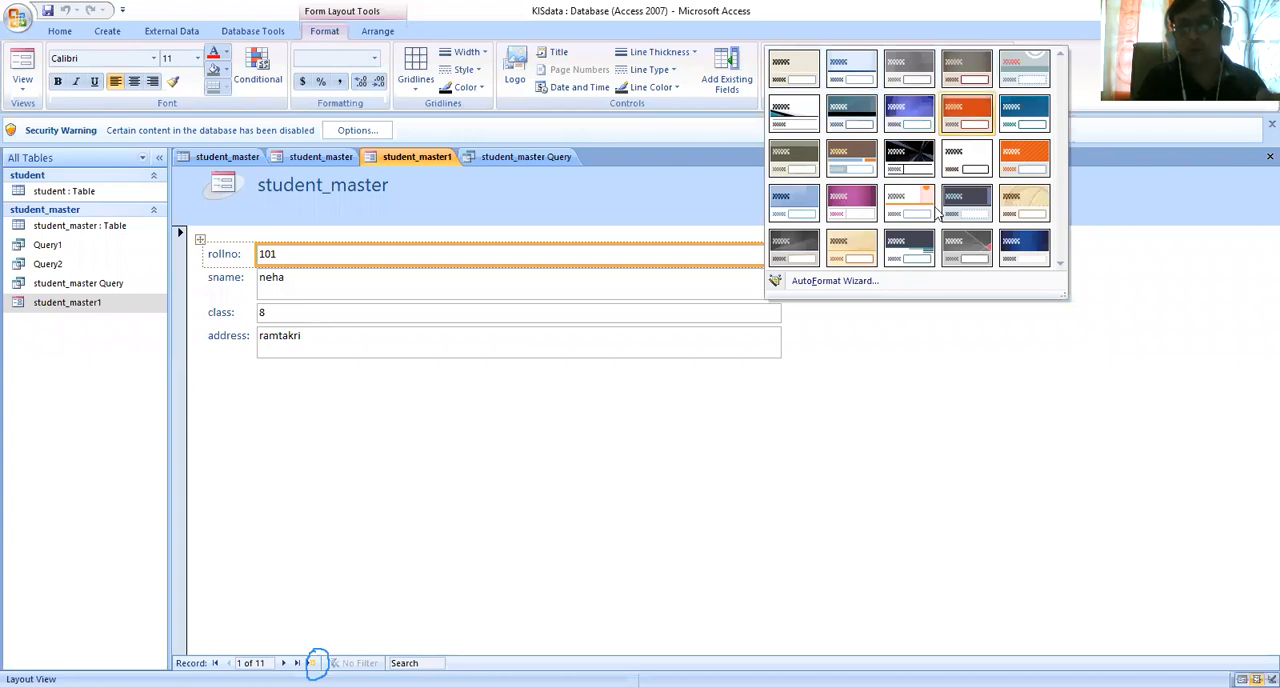
pyautogui.click(858, 199)
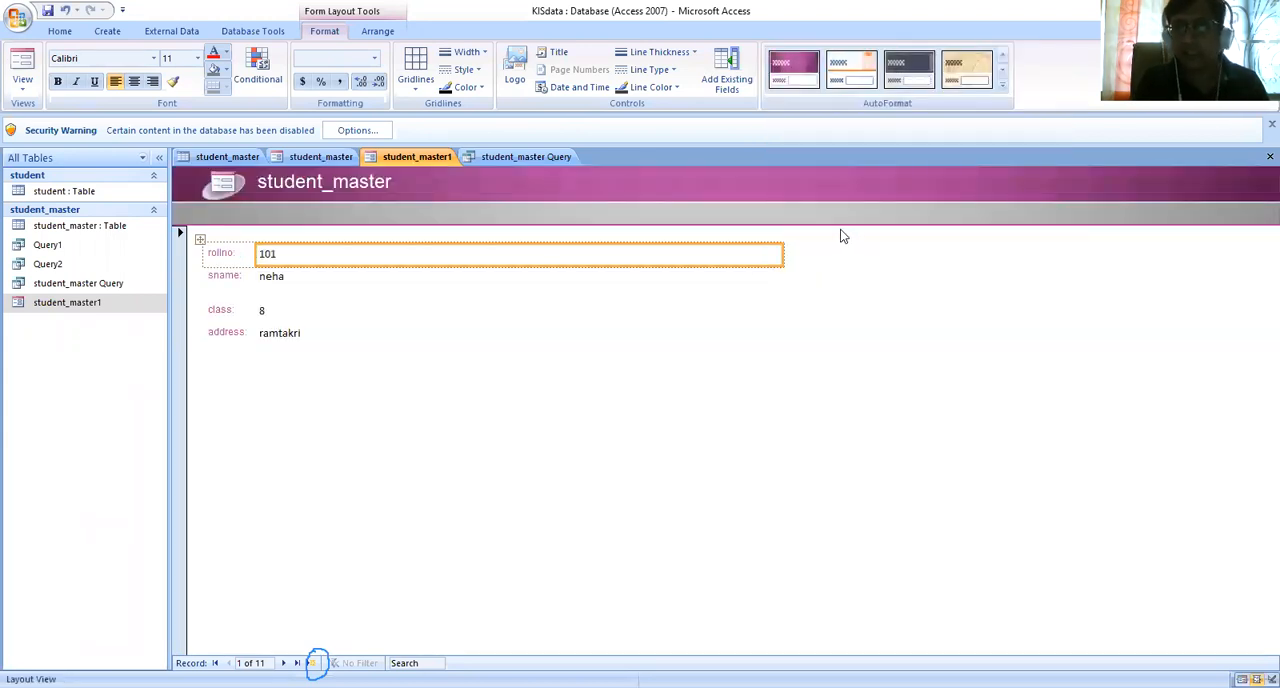
pyautogui.click(1003, 90)
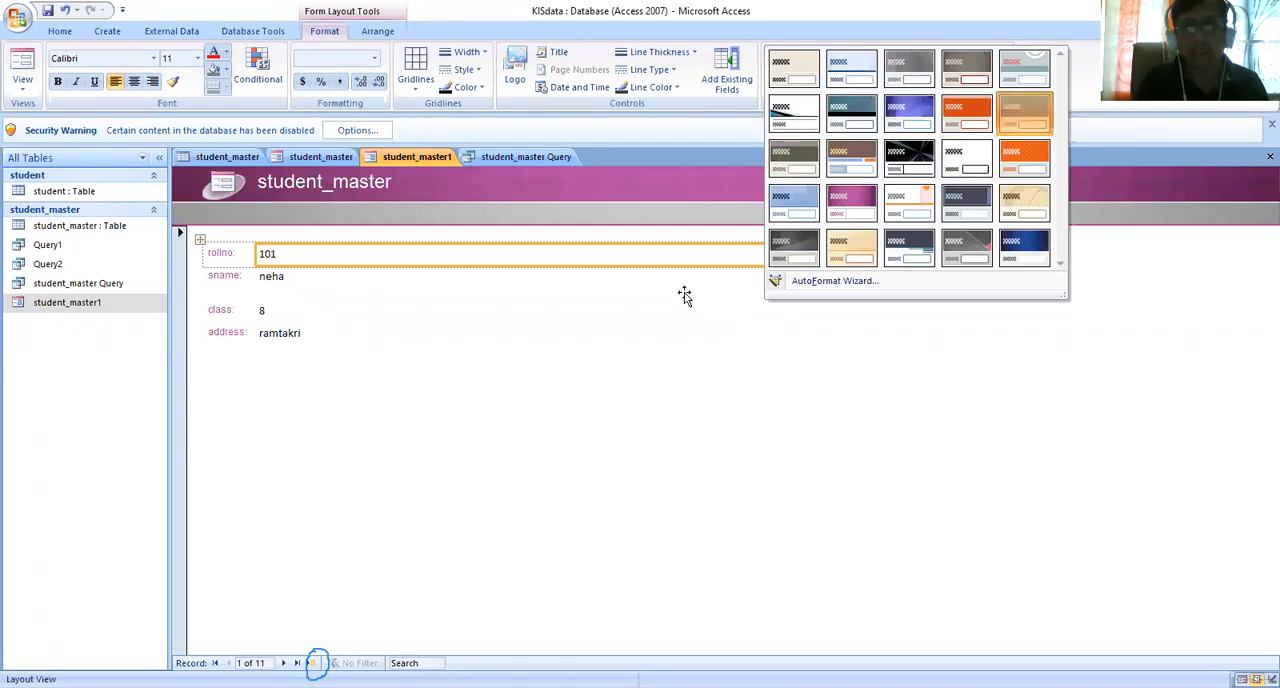
pyautogui.click(1024, 112)
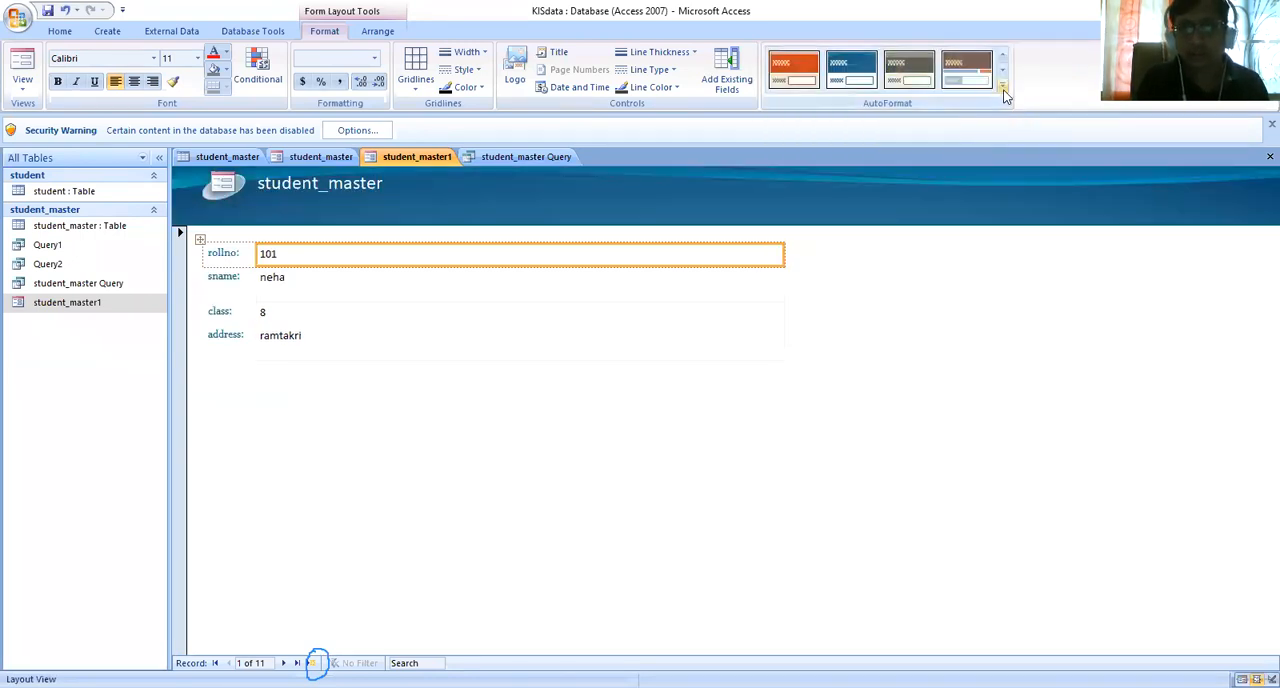
pyautogui.click(1003, 90)
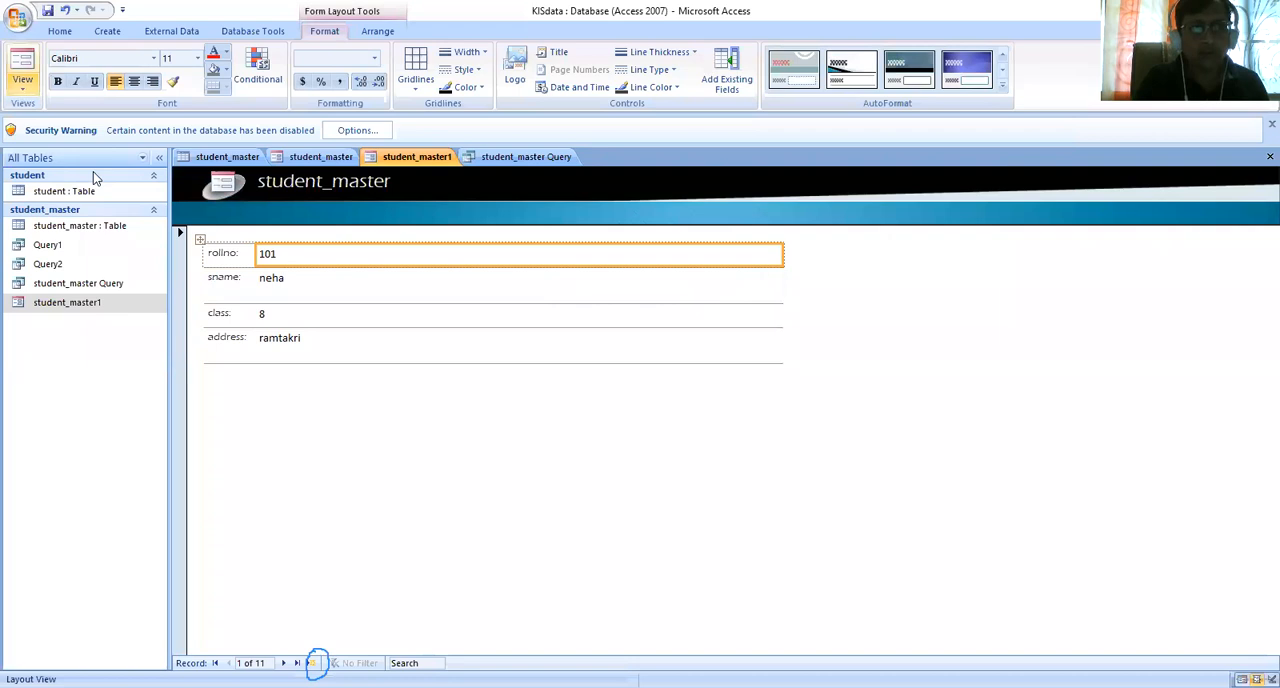
# - Check the restyled form in Form View and return it to Layout View
pyautogui.click(22, 86)
pyautogui.click(66, 116)
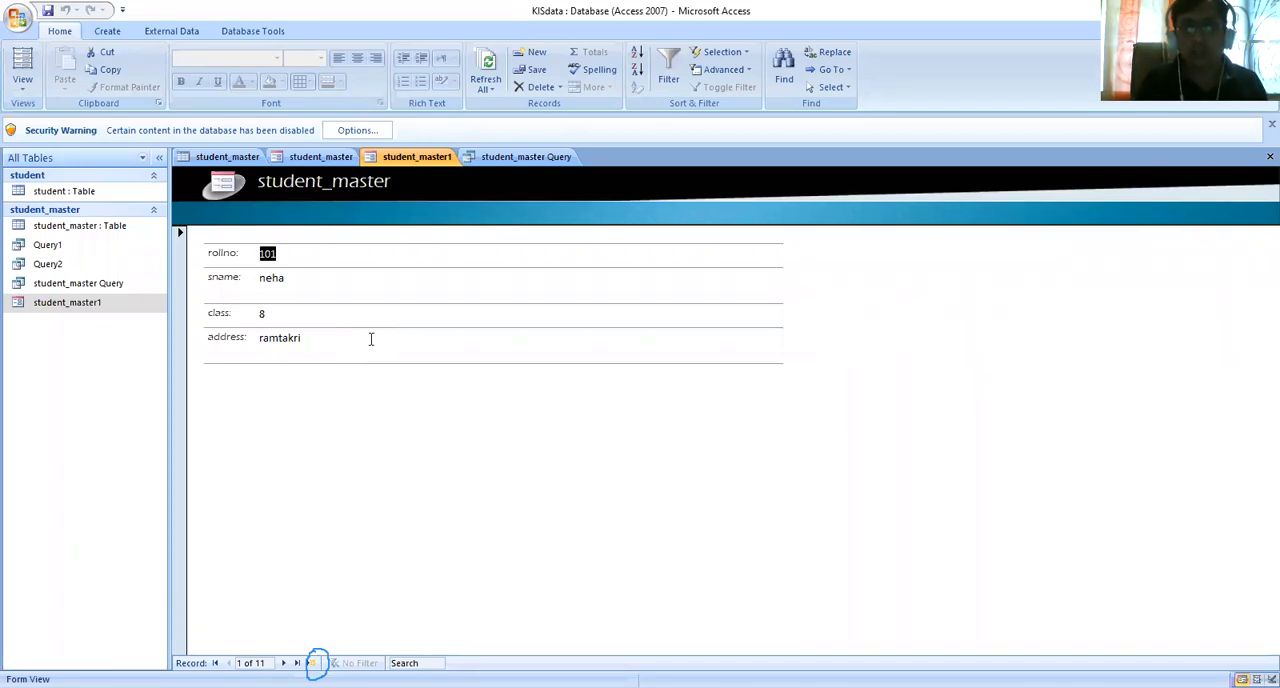
pyautogui.click(20, 84)
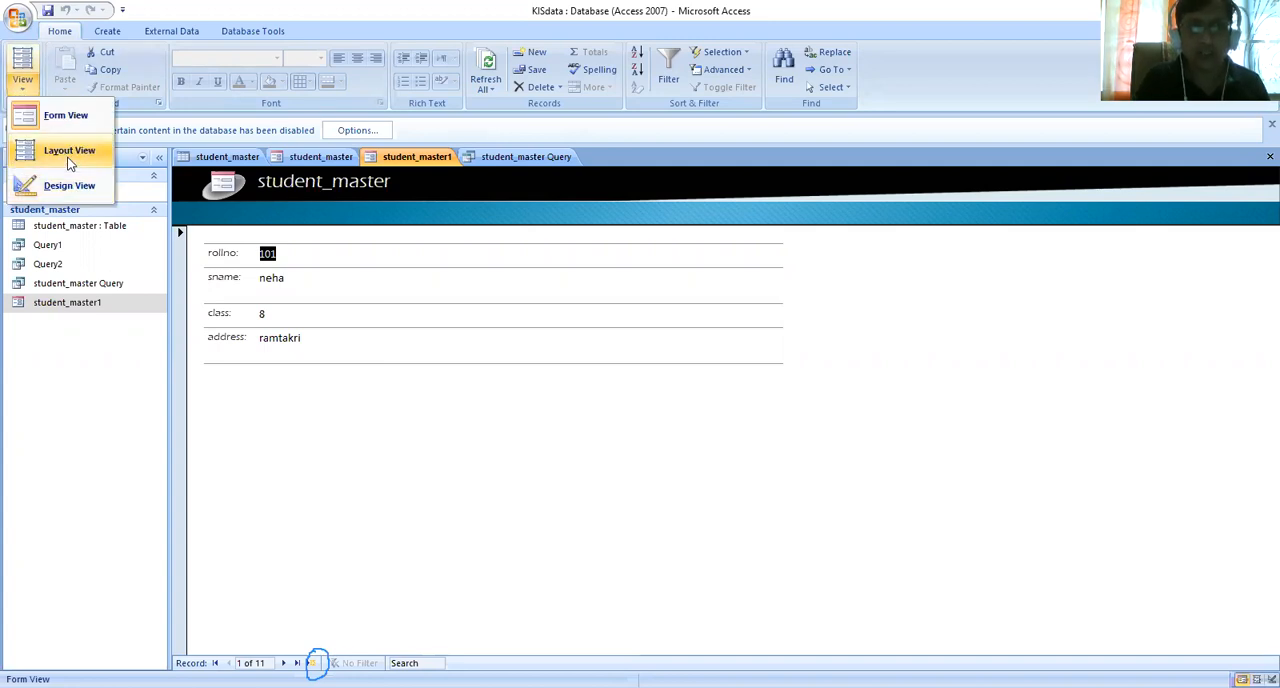
pyautogui.click(70, 163)
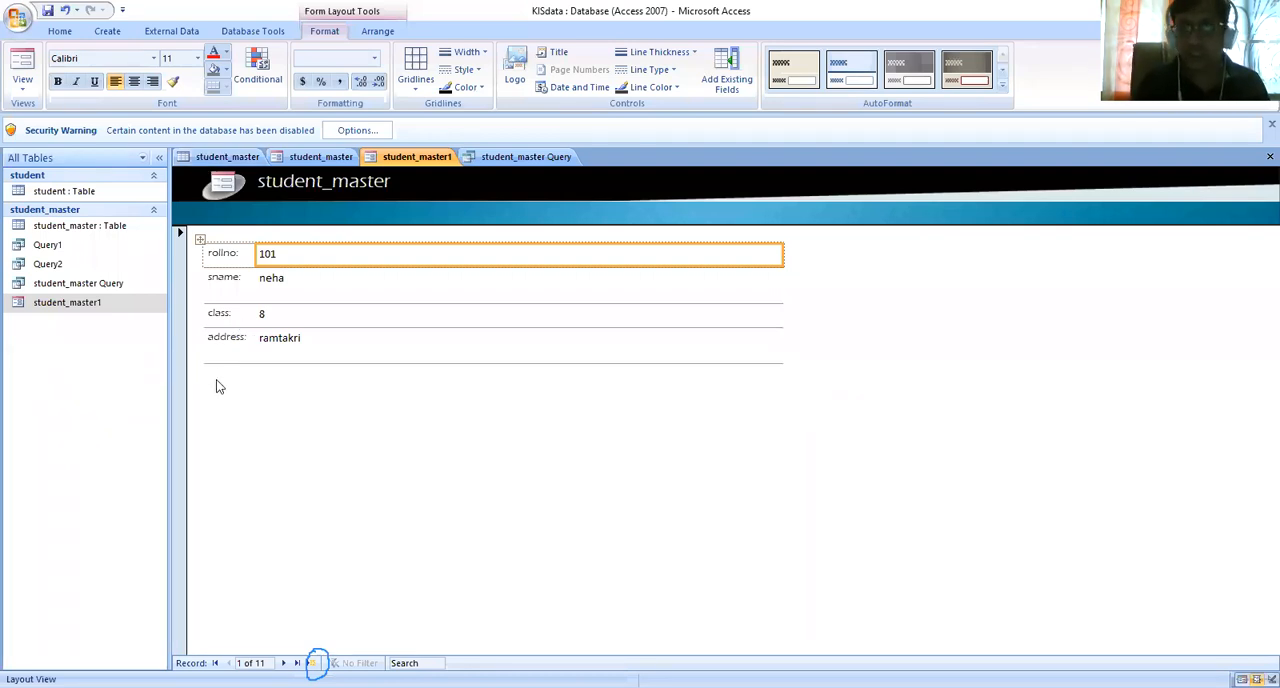
pyautogui.click(14, 90)
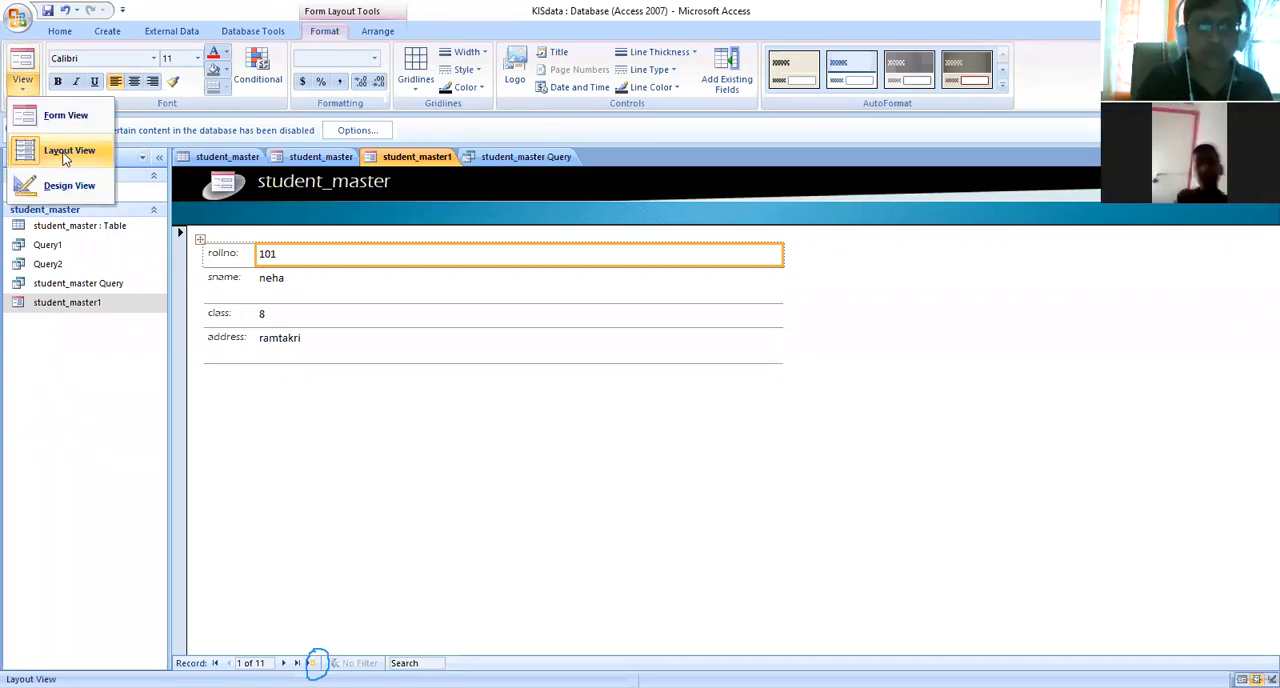
# - Insert the holi3 picture from the Advertize folder on drive F: as the form's logo
pyautogui.click(518, 68)
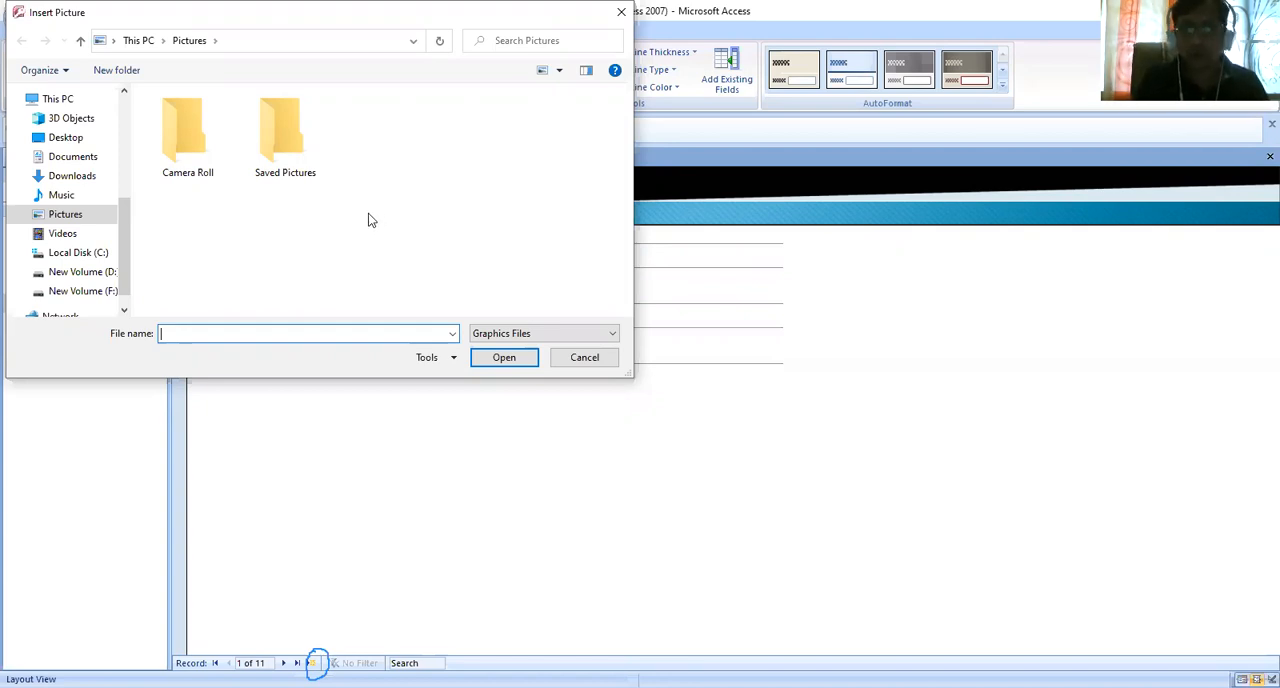
pyautogui.click(94, 272)
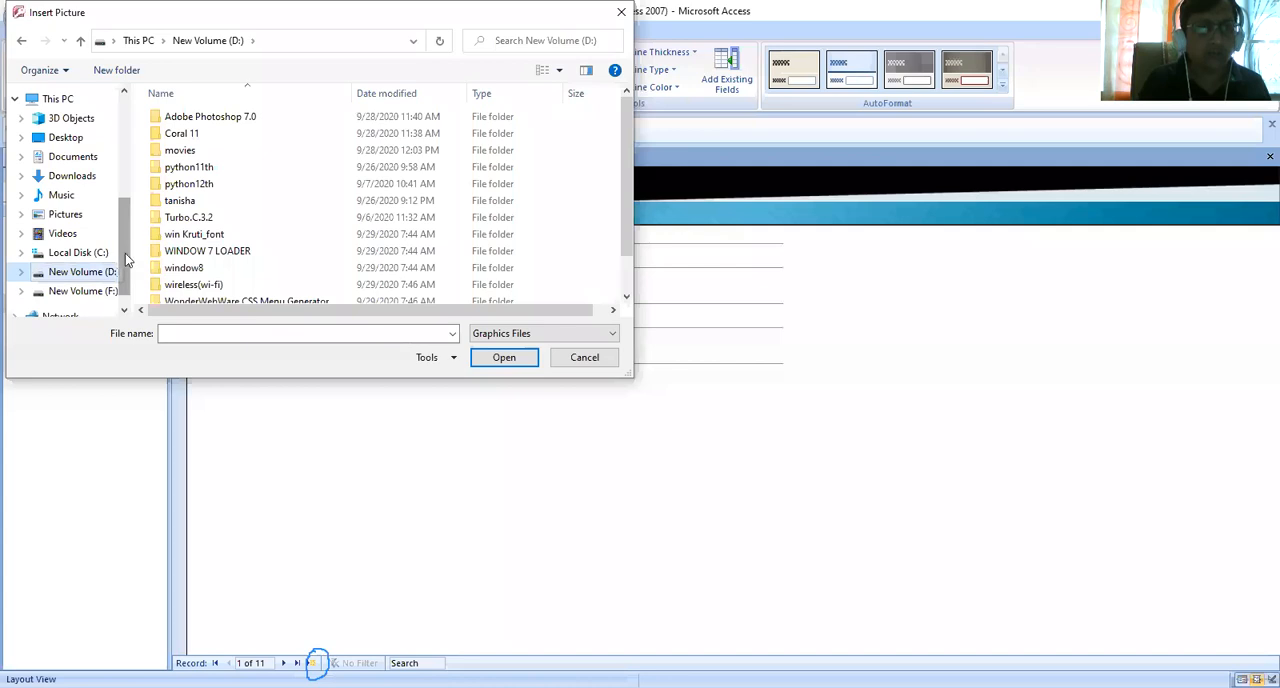
pyautogui.click(83, 291)
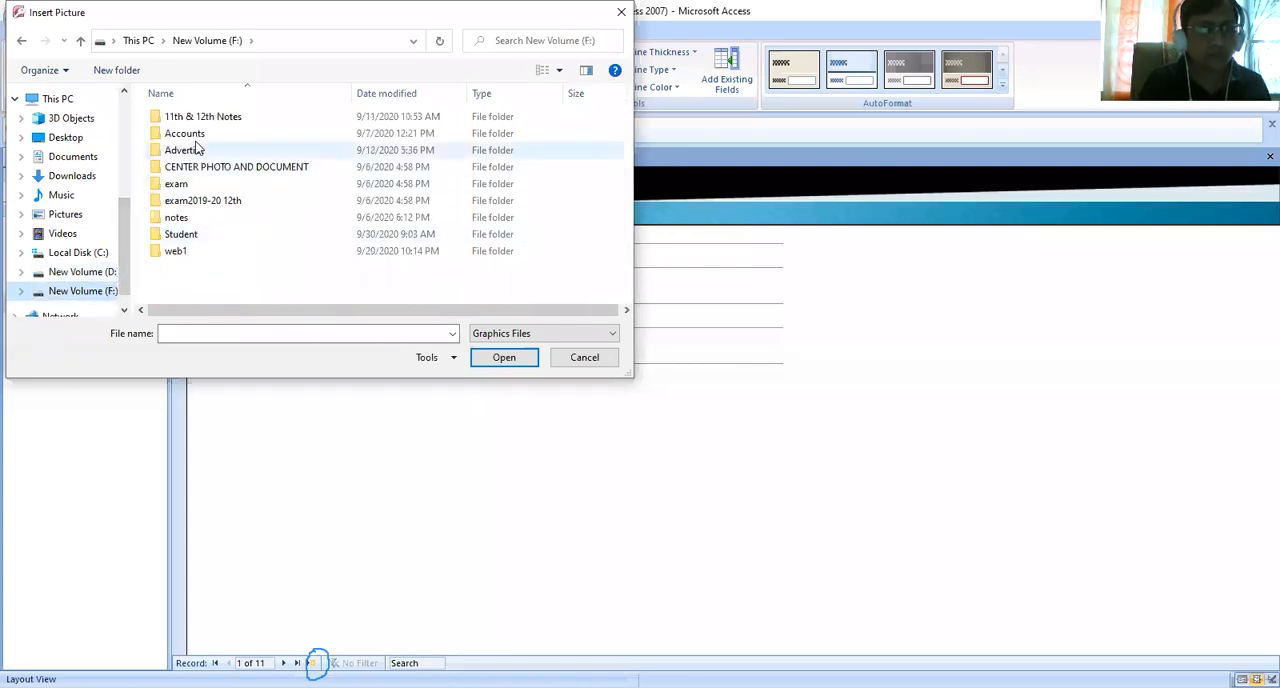
pyautogui.doubleClick(191, 152)
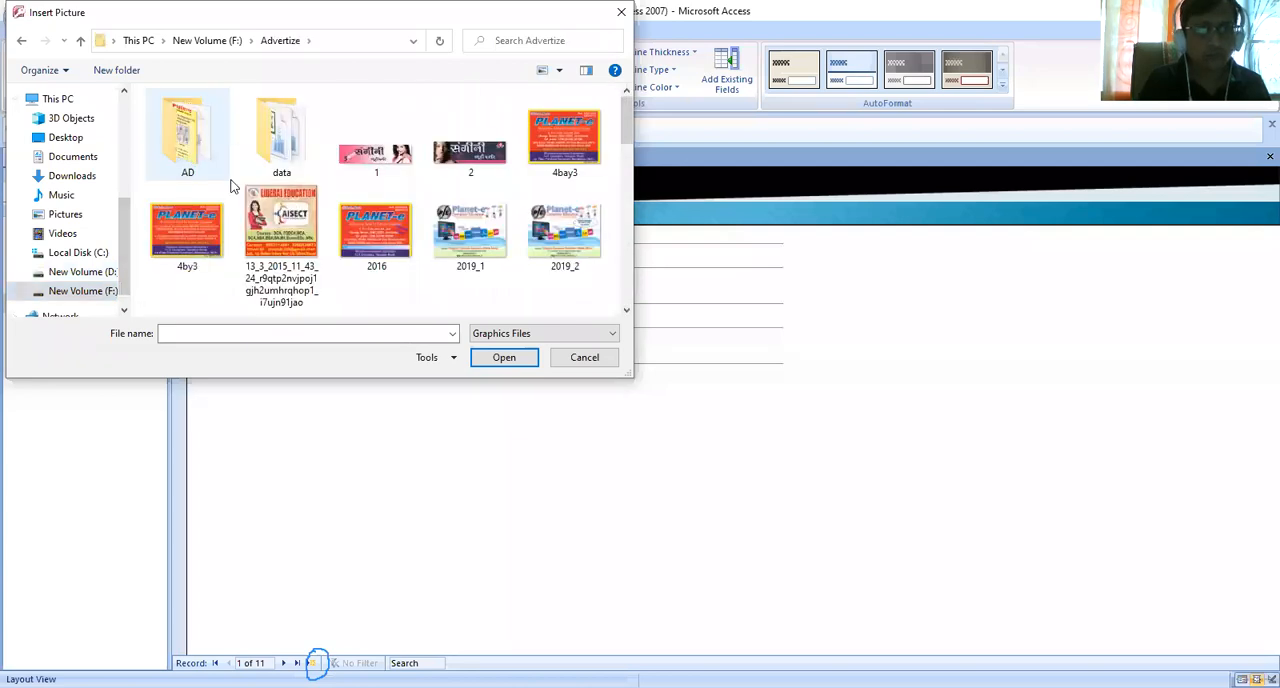
pyautogui.click(627, 310)
pyautogui.click(627, 310)
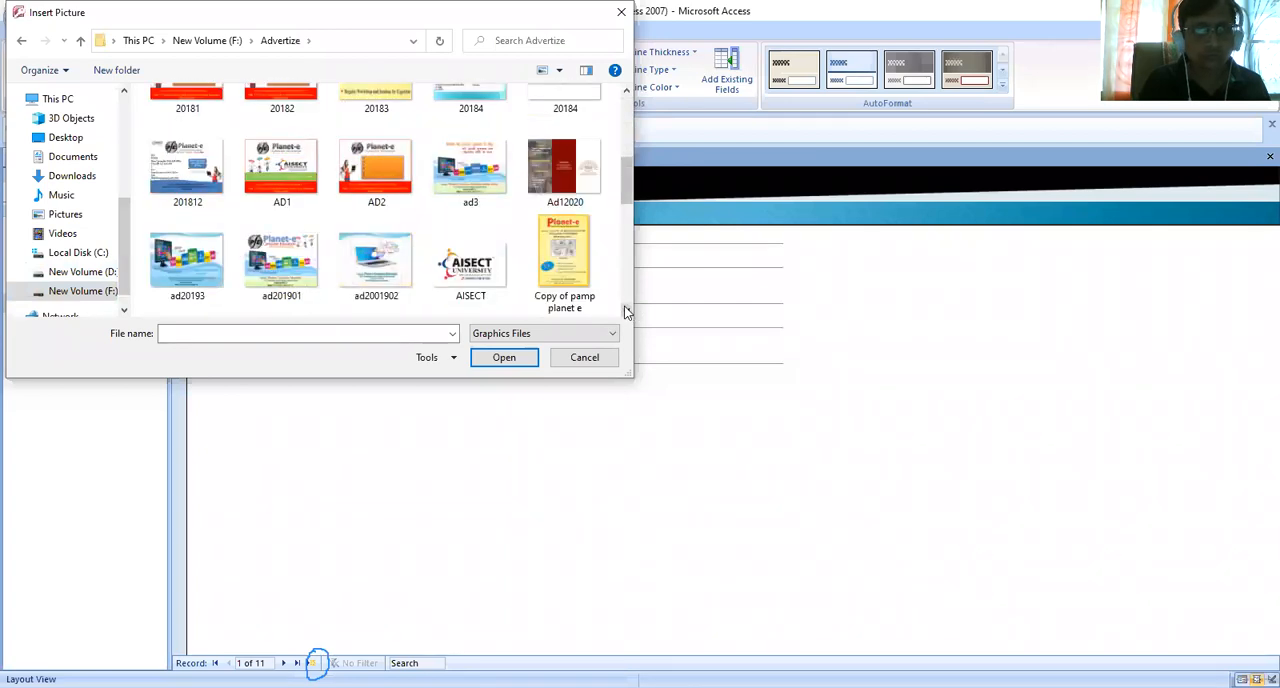
pyautogui.click(626, 311)
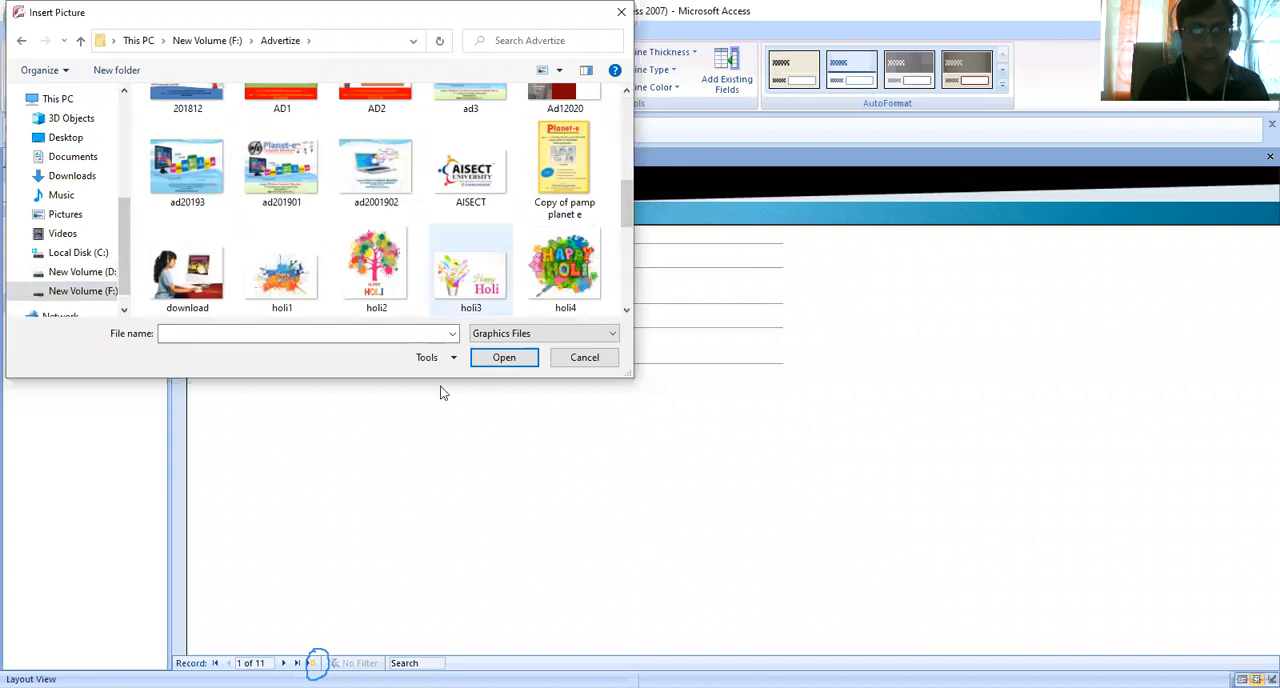
pyautogui.click(470, 268)
pyautogui.click(506, 358)
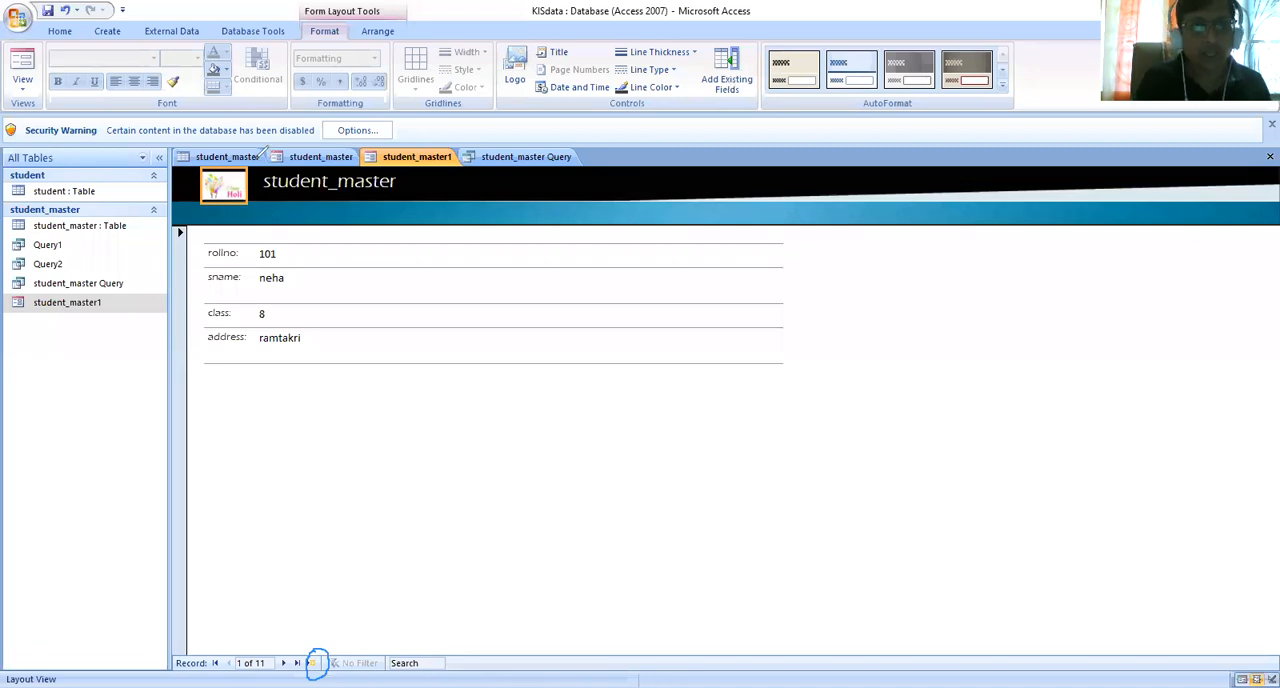
pyautogui.moveTo(208, 205)
pyautogui.mouseDown()
pyautogui.moveTo(250, 204)
pyautogui.moveTo(264, 166)
pyautogui.mouseUp()
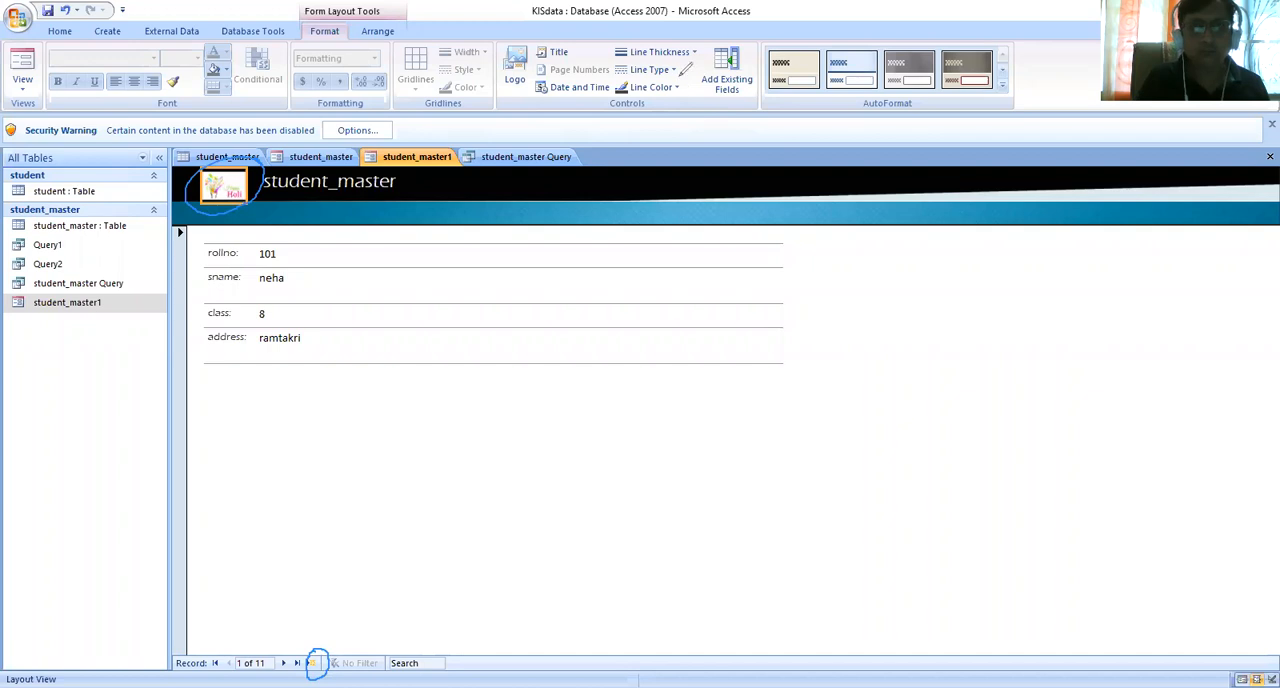
# - Replace the form's logo with the images (1) picture from the Advertize folder on drive F:
pyautogui.click(516, 73)
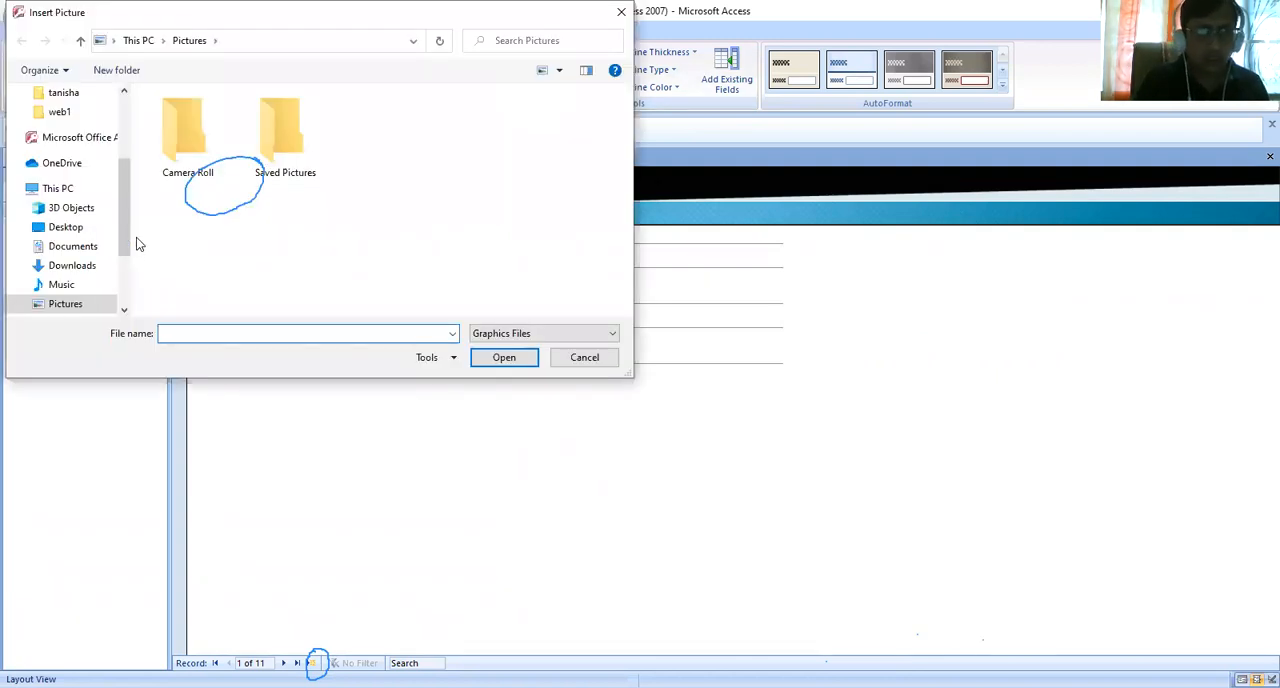
pyautogui.moveTo(123, 219); pyautogui.dragTo(101, 261)
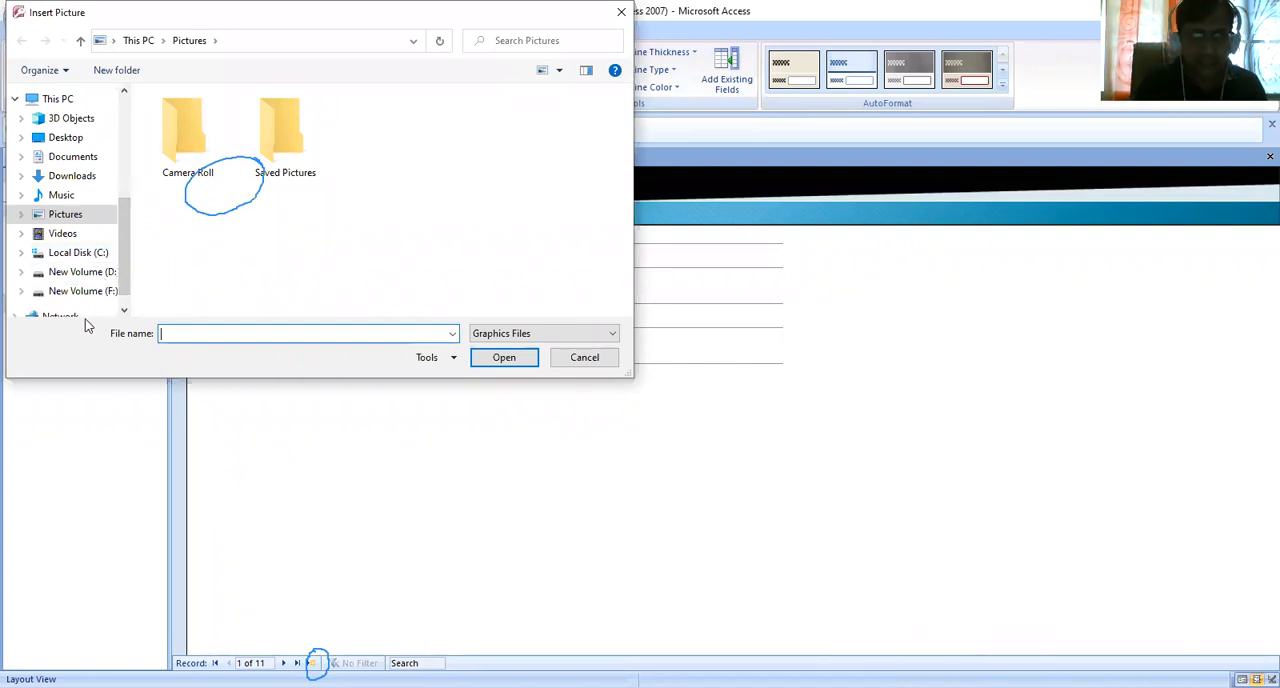
pyautogui.click(84, 272)
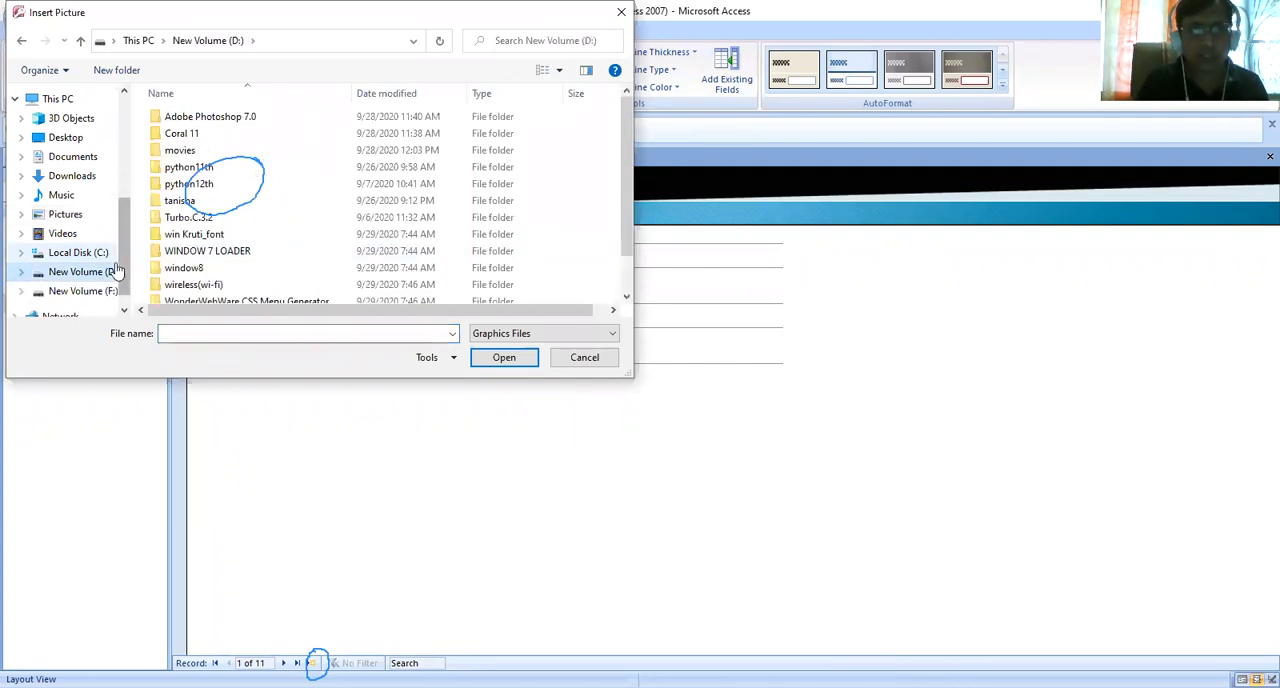
pyautogui.click(100, 291)
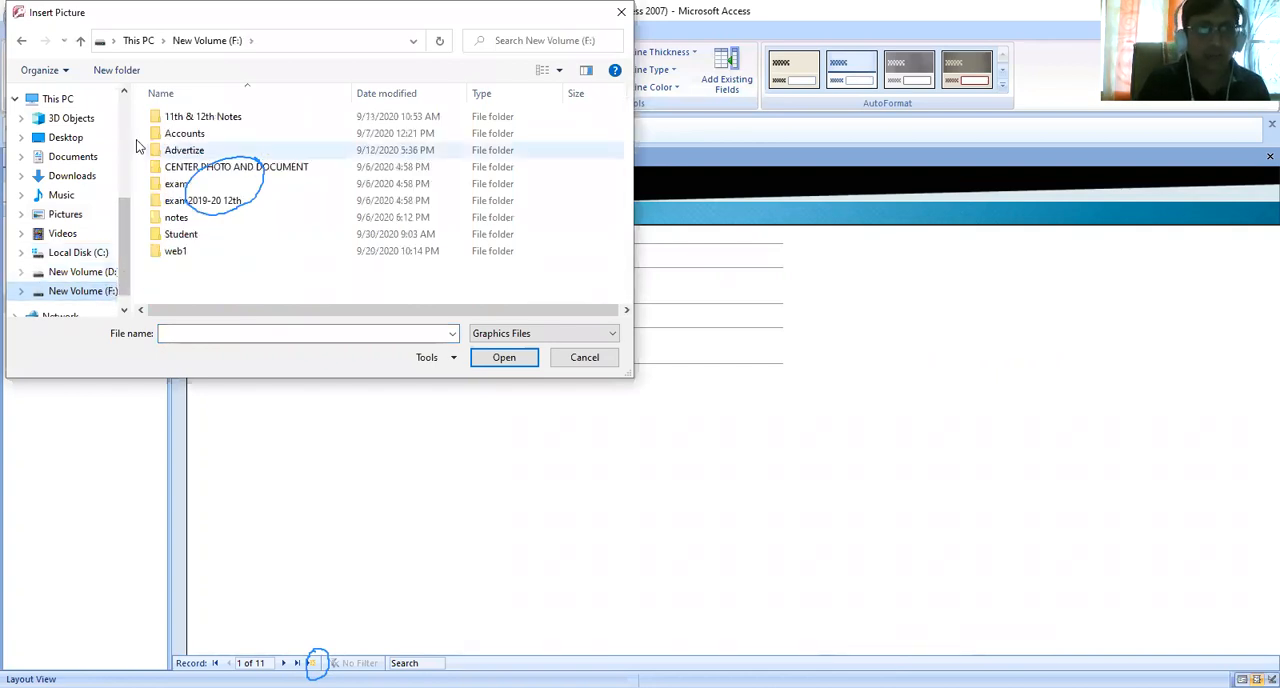
pyautogui.click(178, 153)
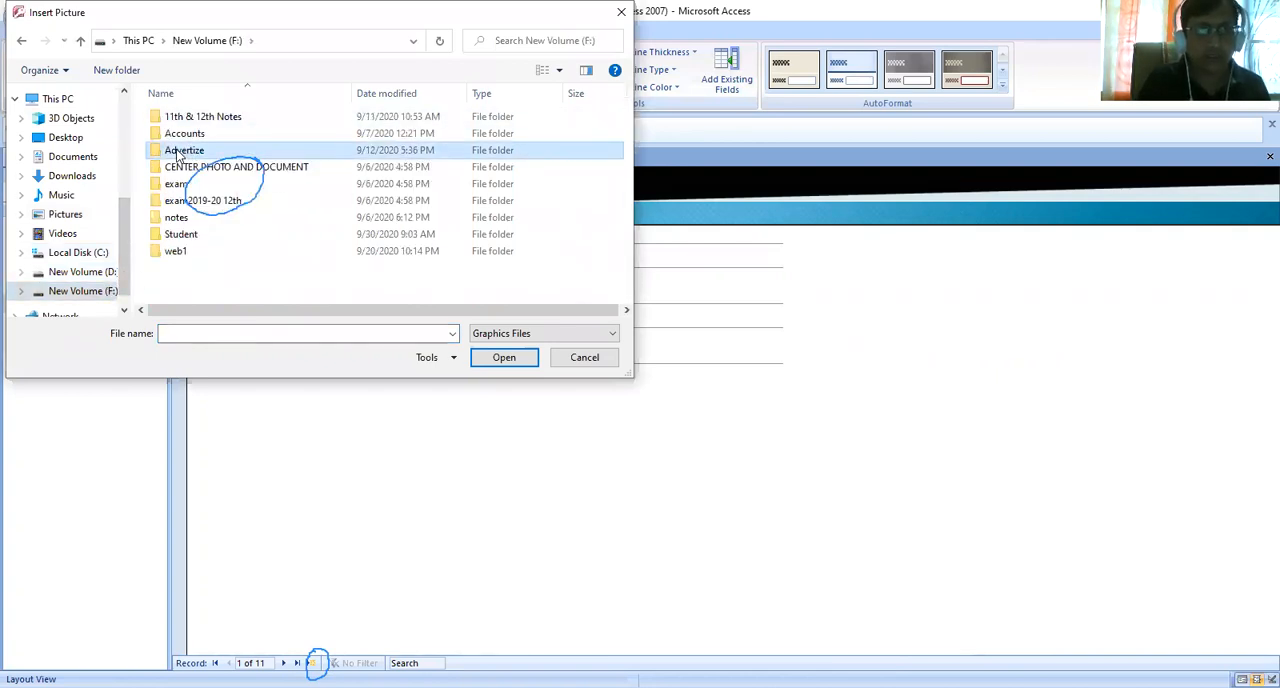
pyautogui.doubleClick(178, 151)
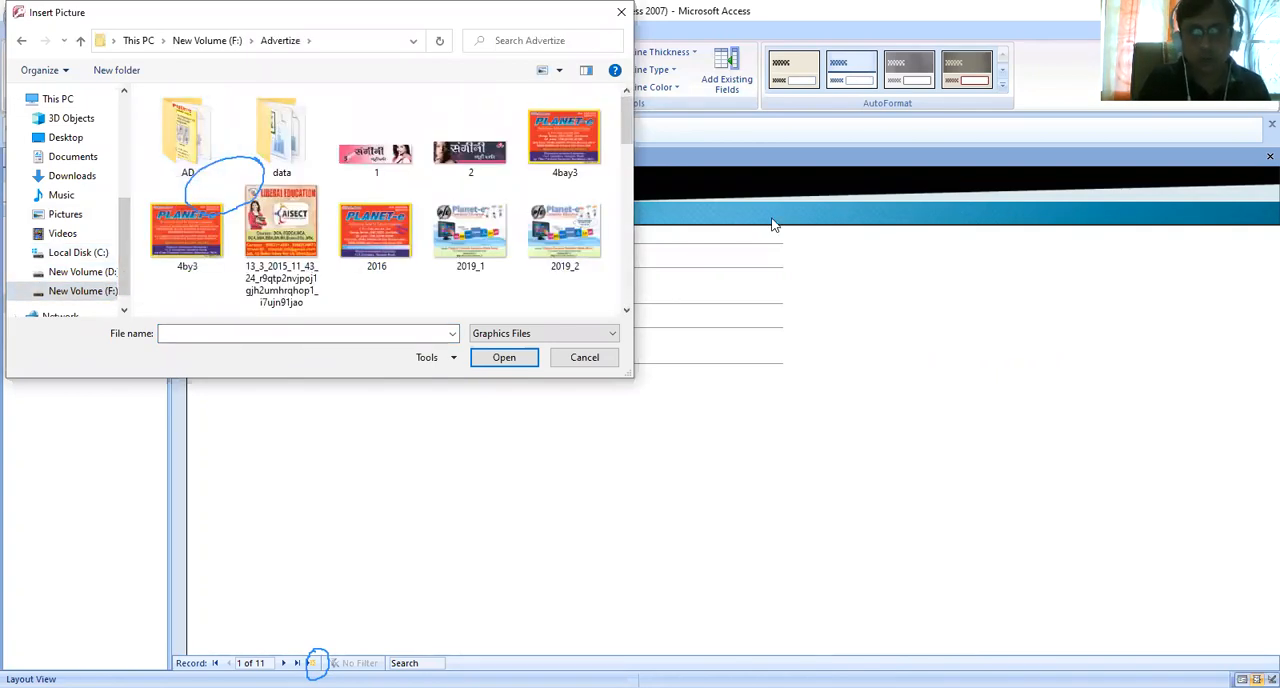
pyautogui.click(626, 313)
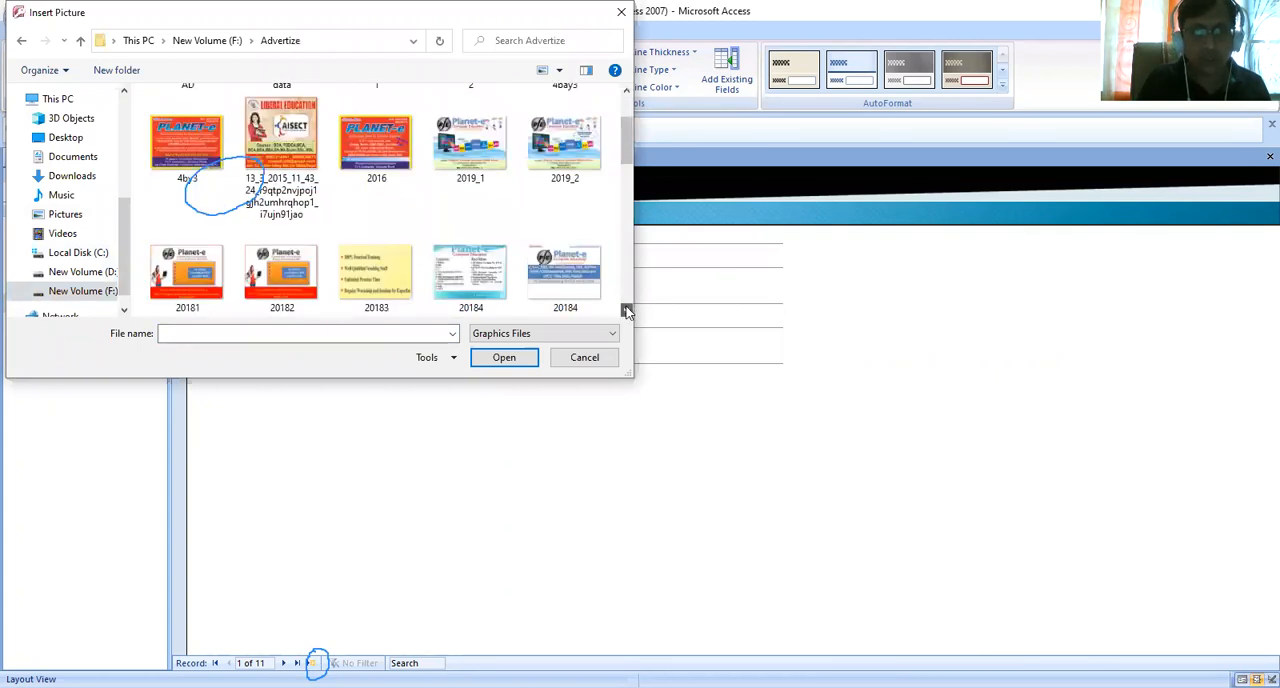
pyautogui.click(626, 313)
pyautogui.scroll(-2, 432, 285)
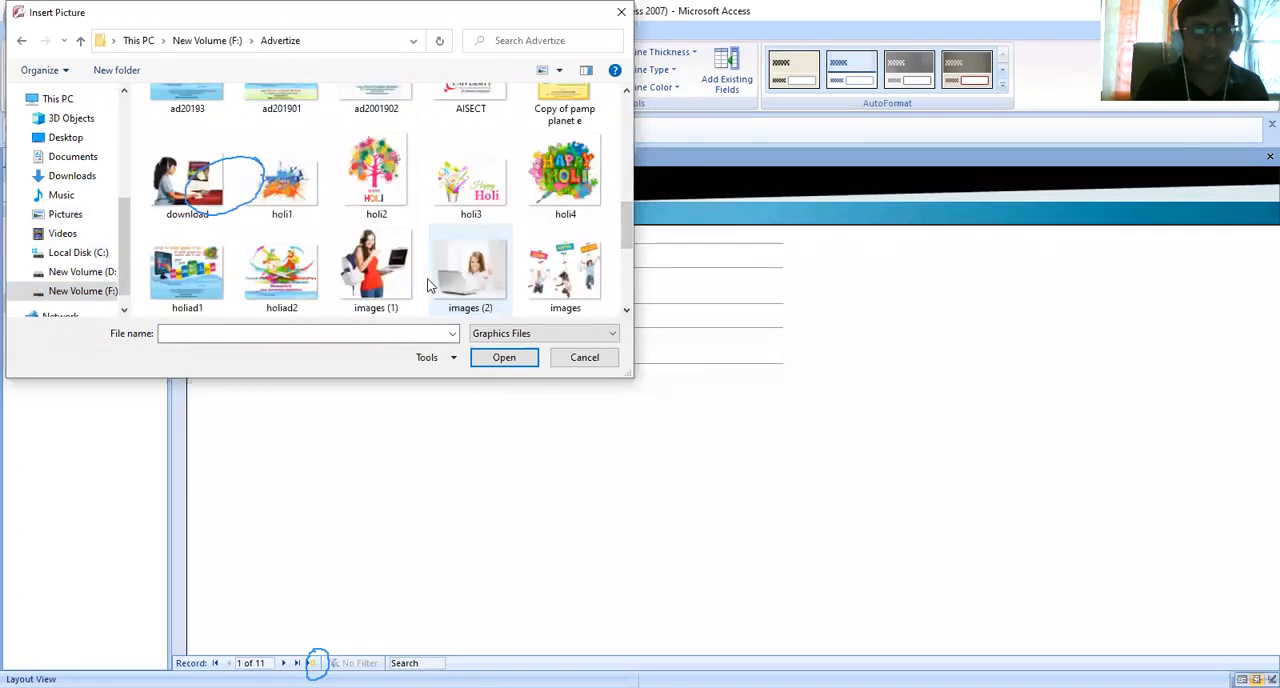
pyautogui.click(291, 192)
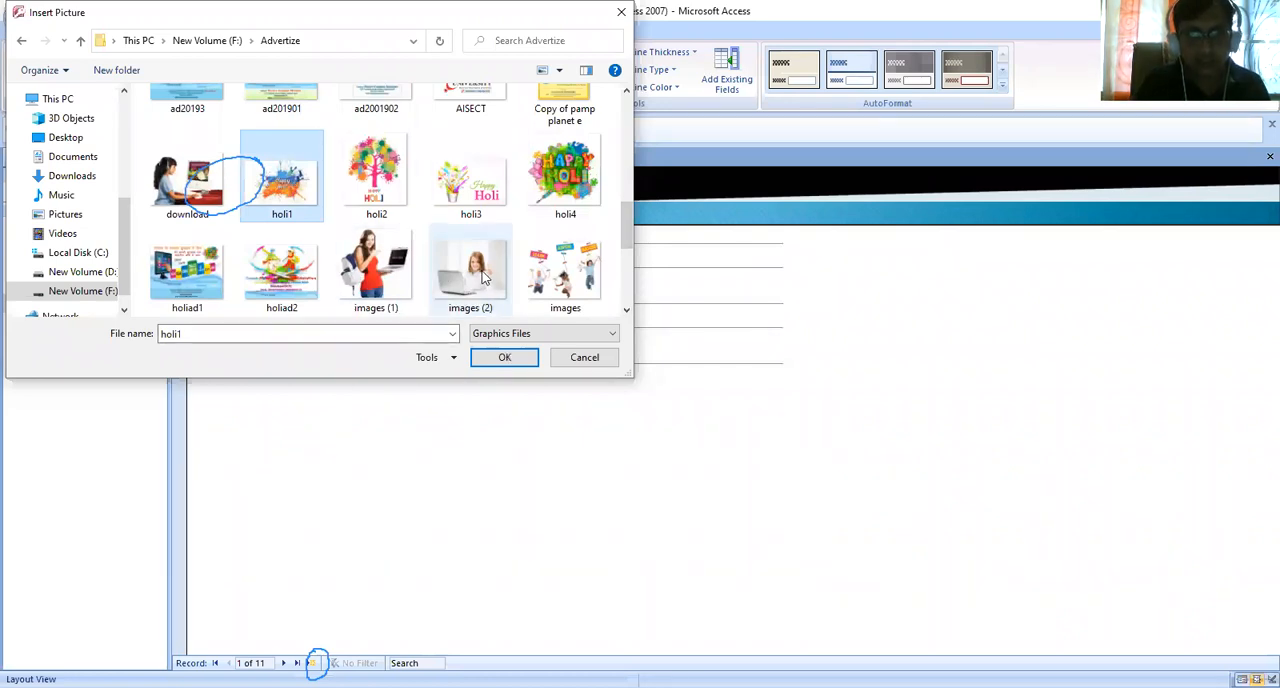
pyautogui.click(382, 272)
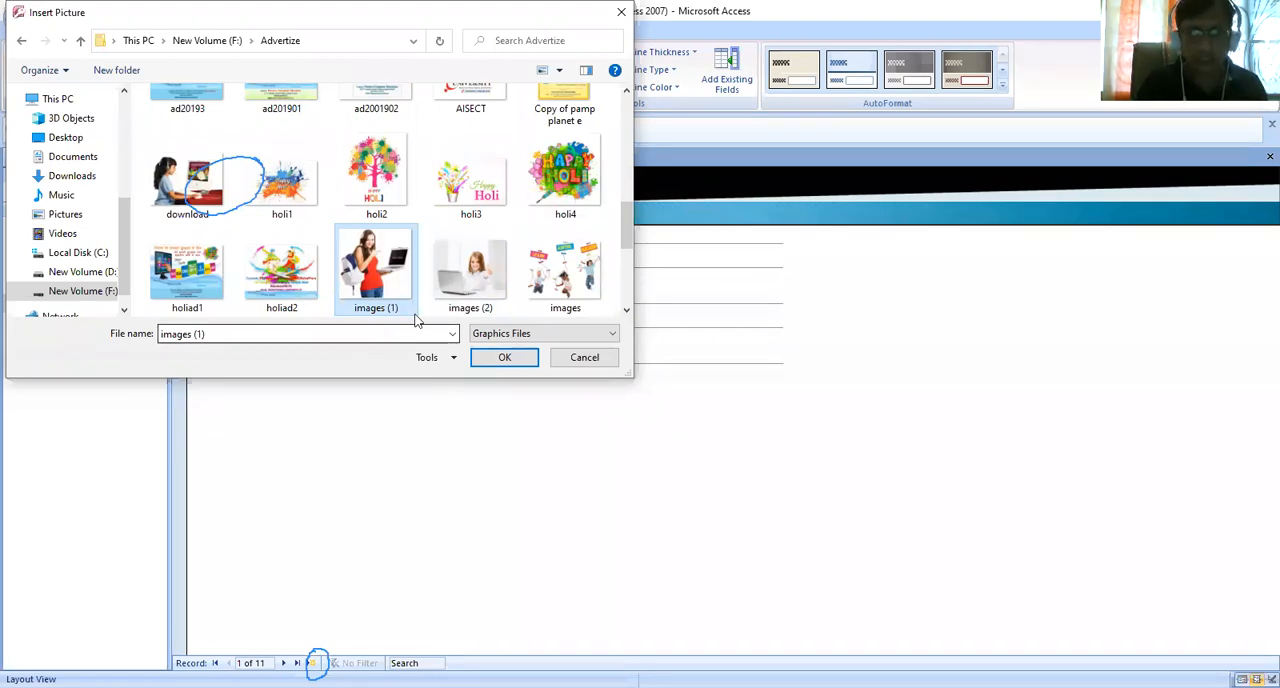
pyautogui.click(505, 360)
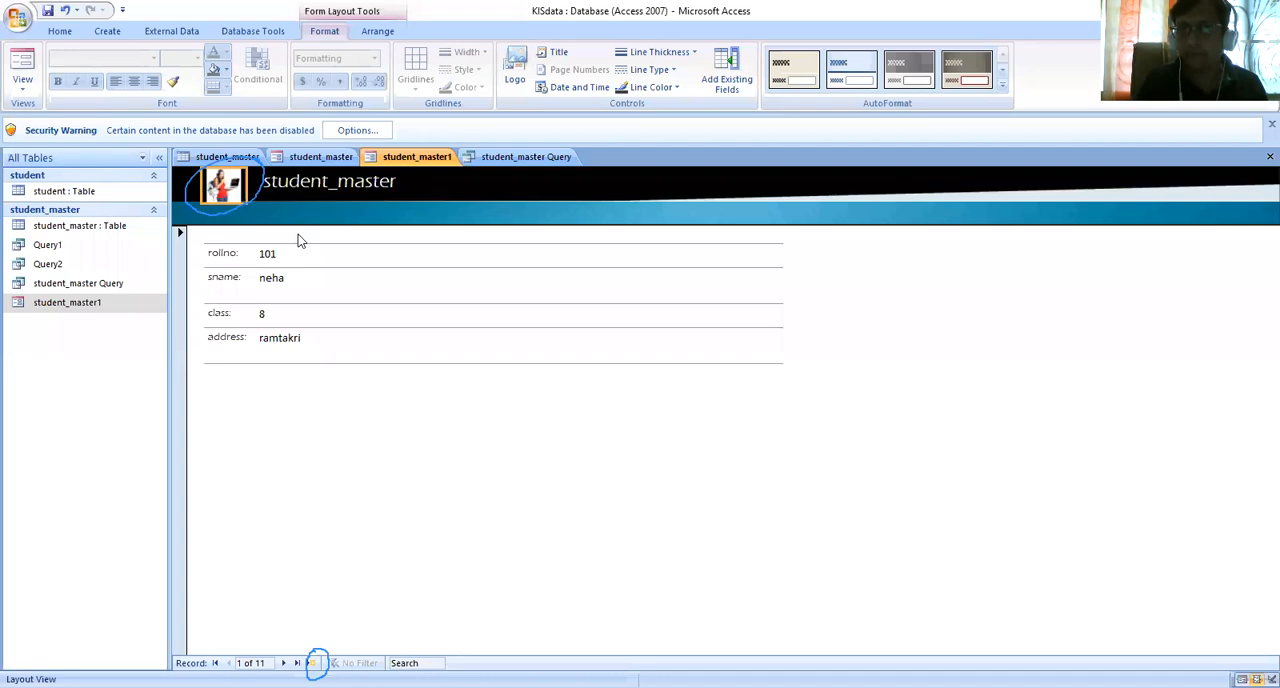
# - Replace the form's header title with "Student Registration Form"
pyautogui.click(558, 55)
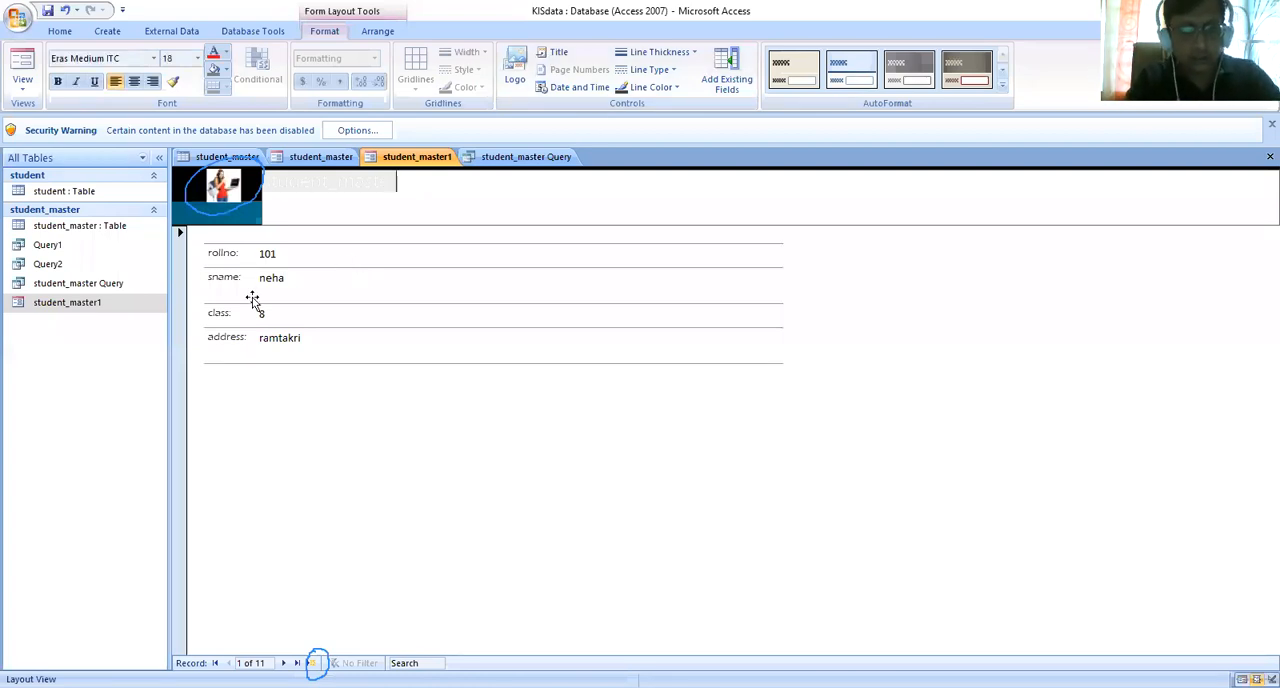
pyautogui.press('Delete')
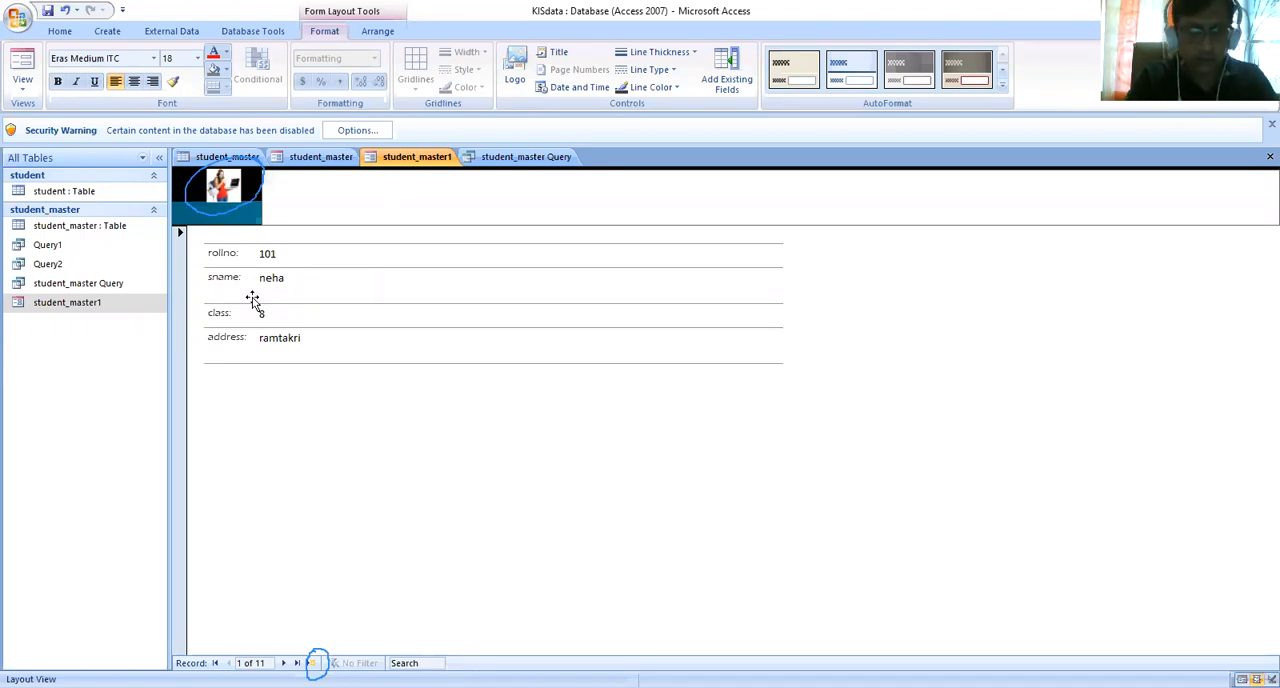
pyautogui.write('stu')
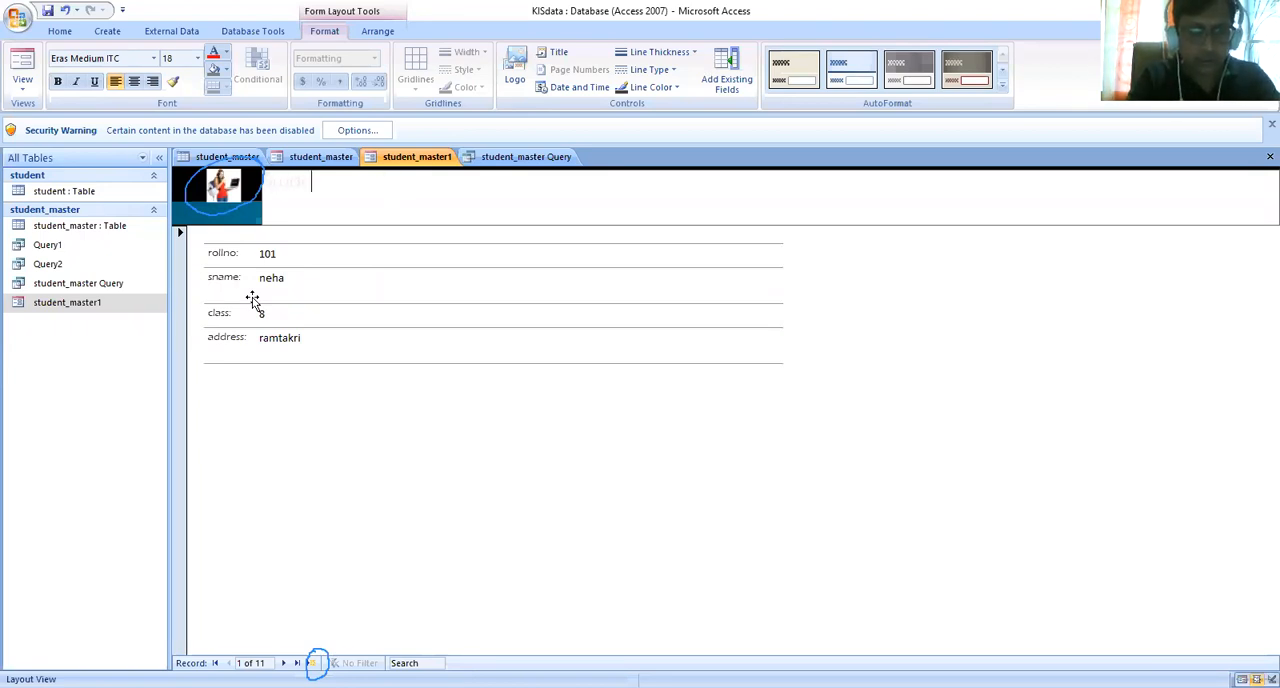
pyautogui.write('nt Registratio')
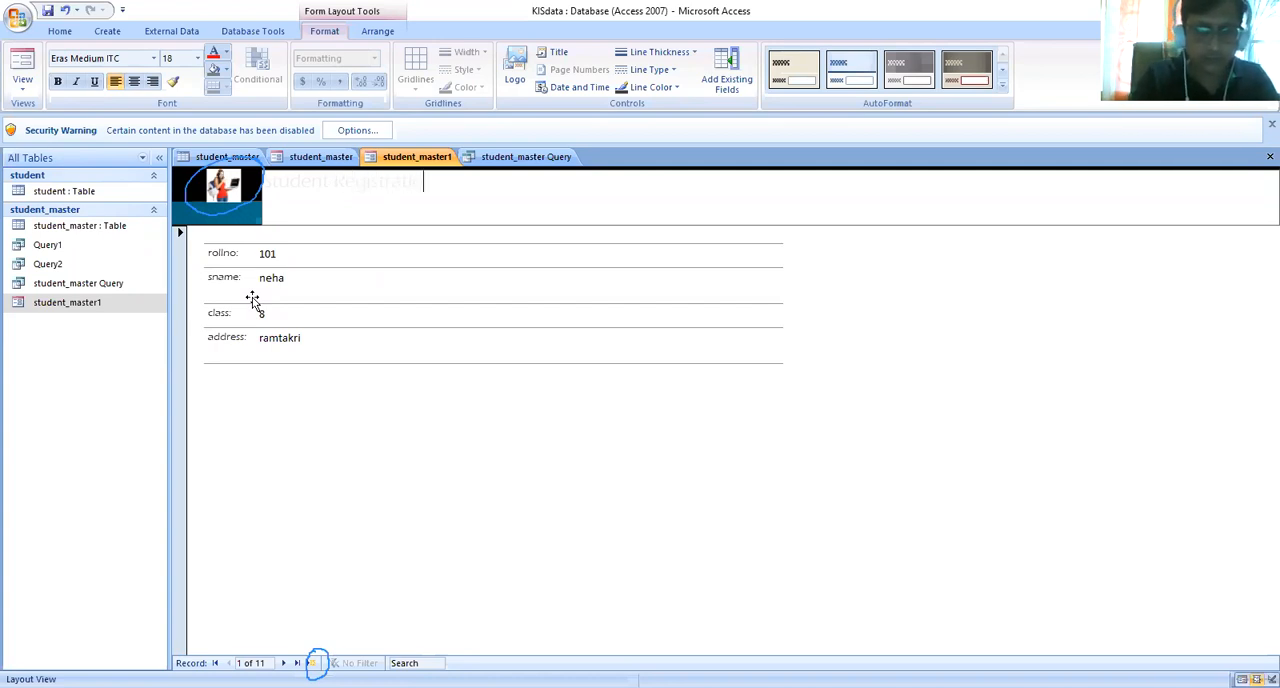
pyautogui.write('n Form')
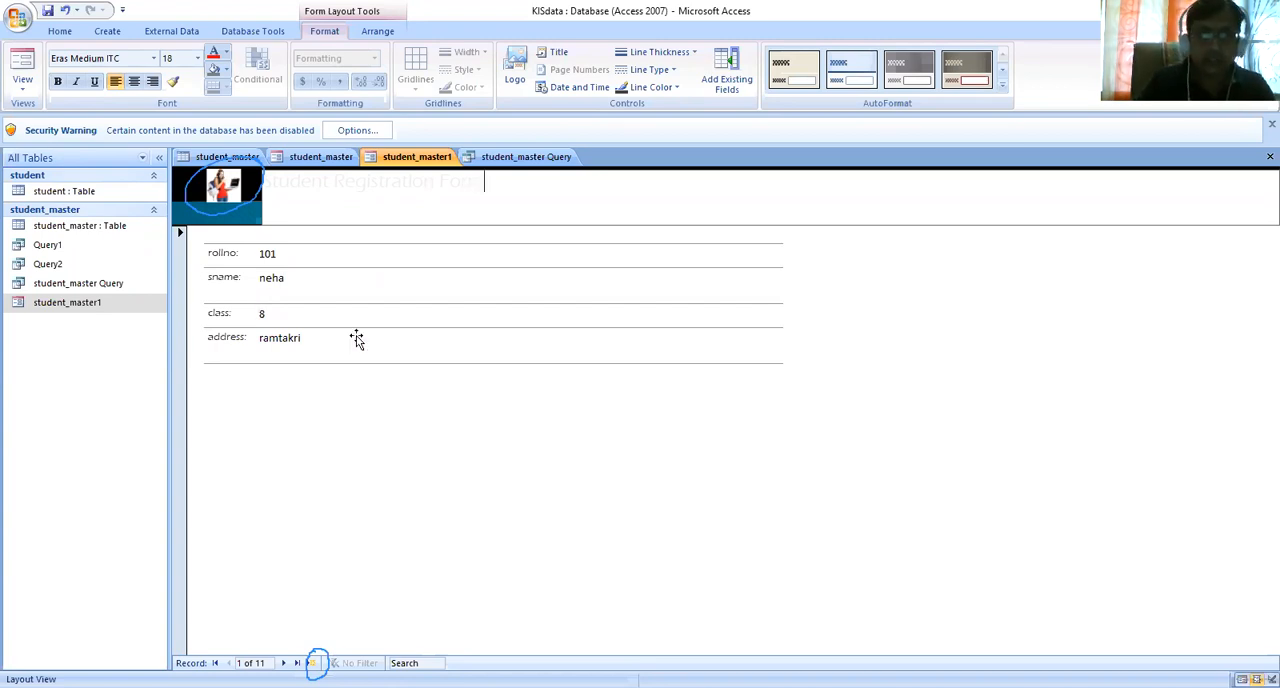
pyautogui.click(355, 181)
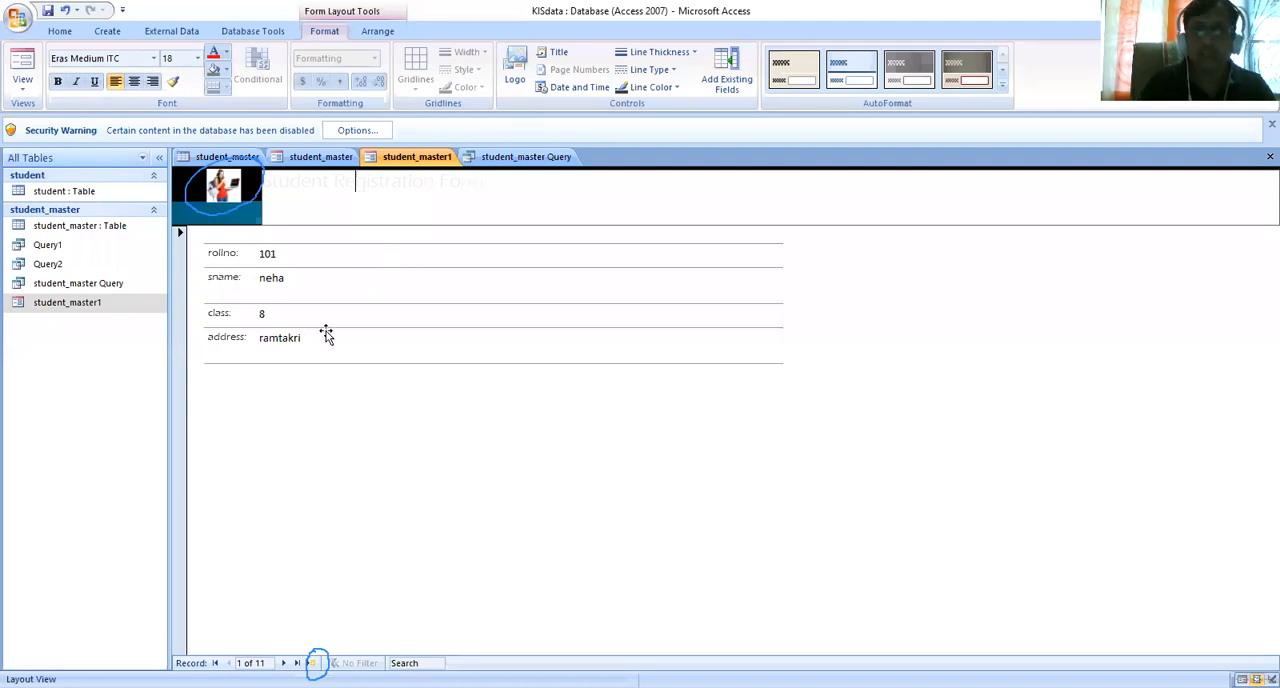
pyautogui.click(332, 293)
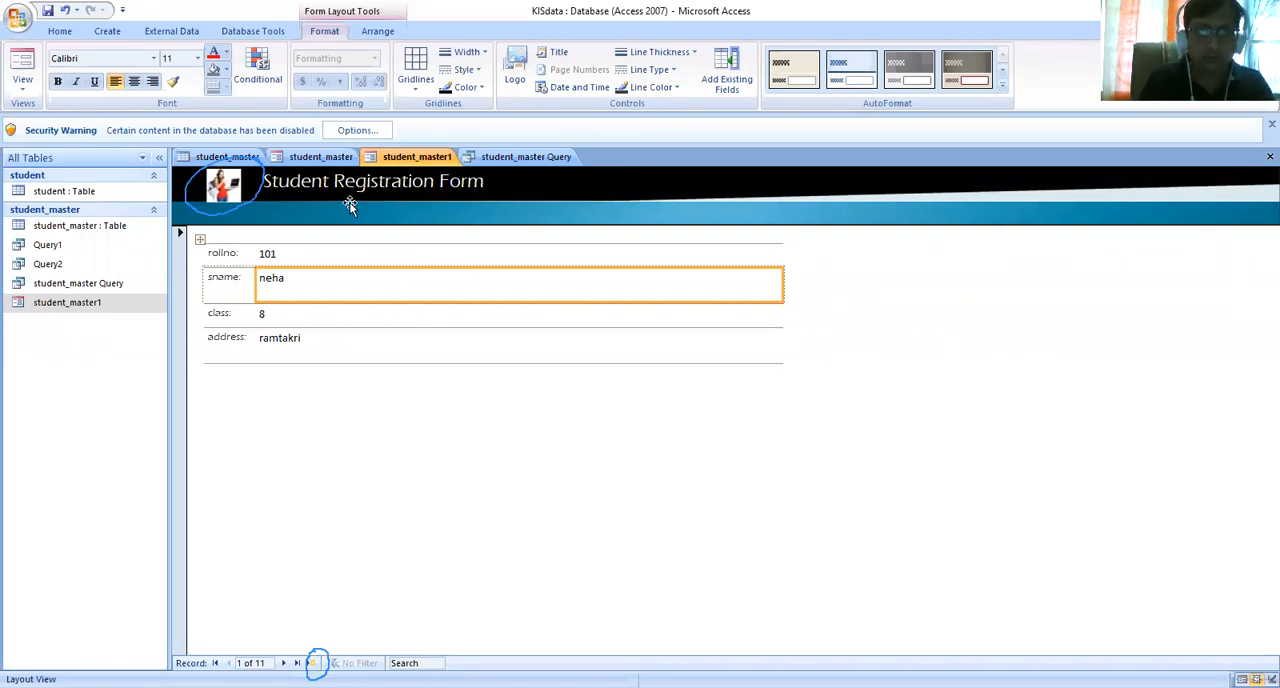
pyautogui.click(24, 88)
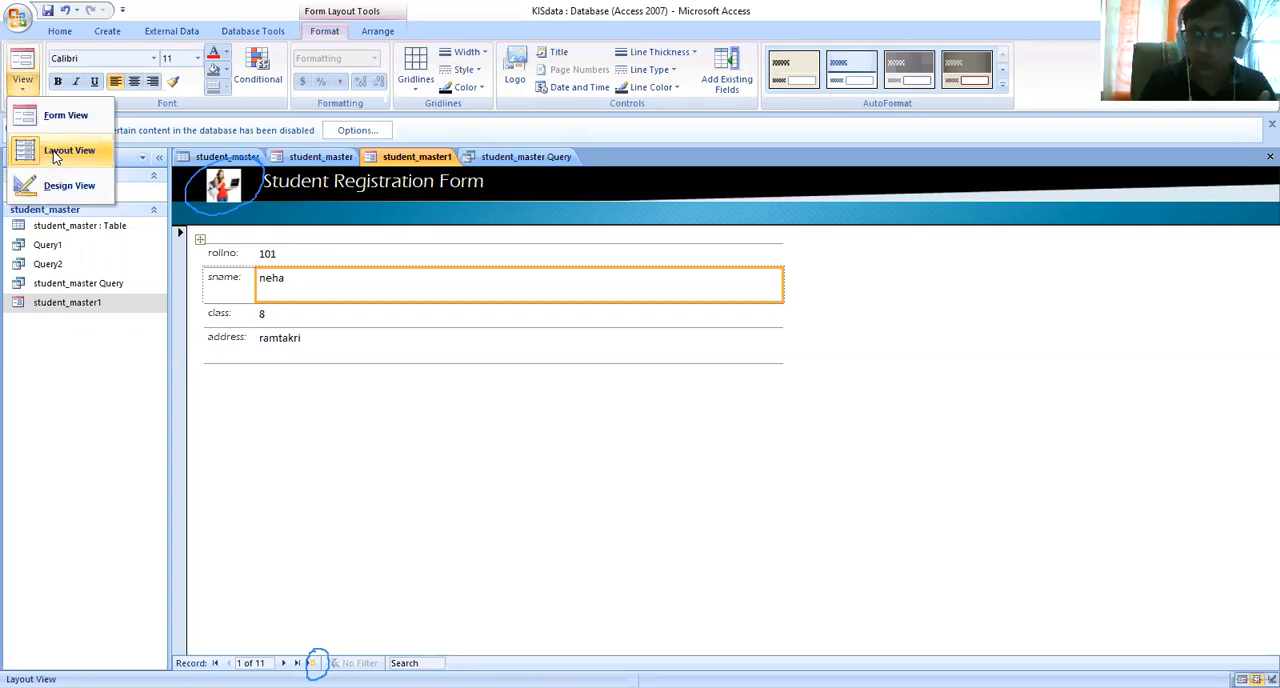
pyautogui.click(316, 206)
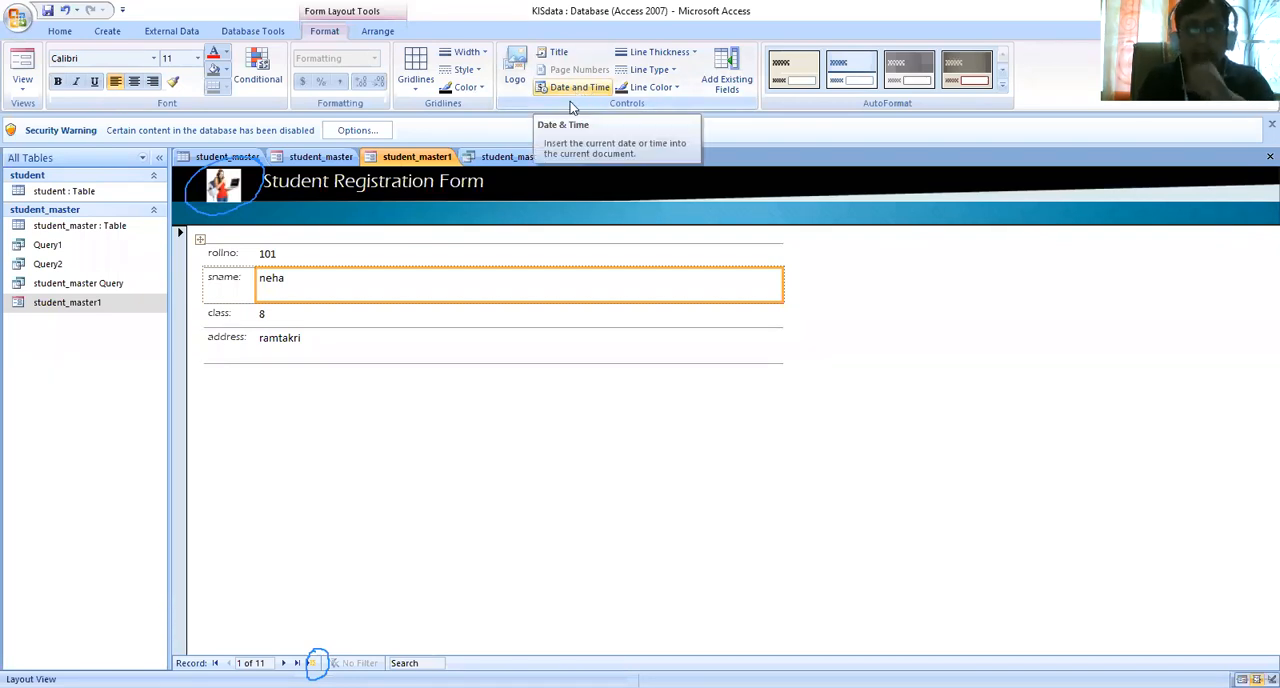
# - Give the sname text box a thicker, dotted red border
pyautogui.click(694, 53)
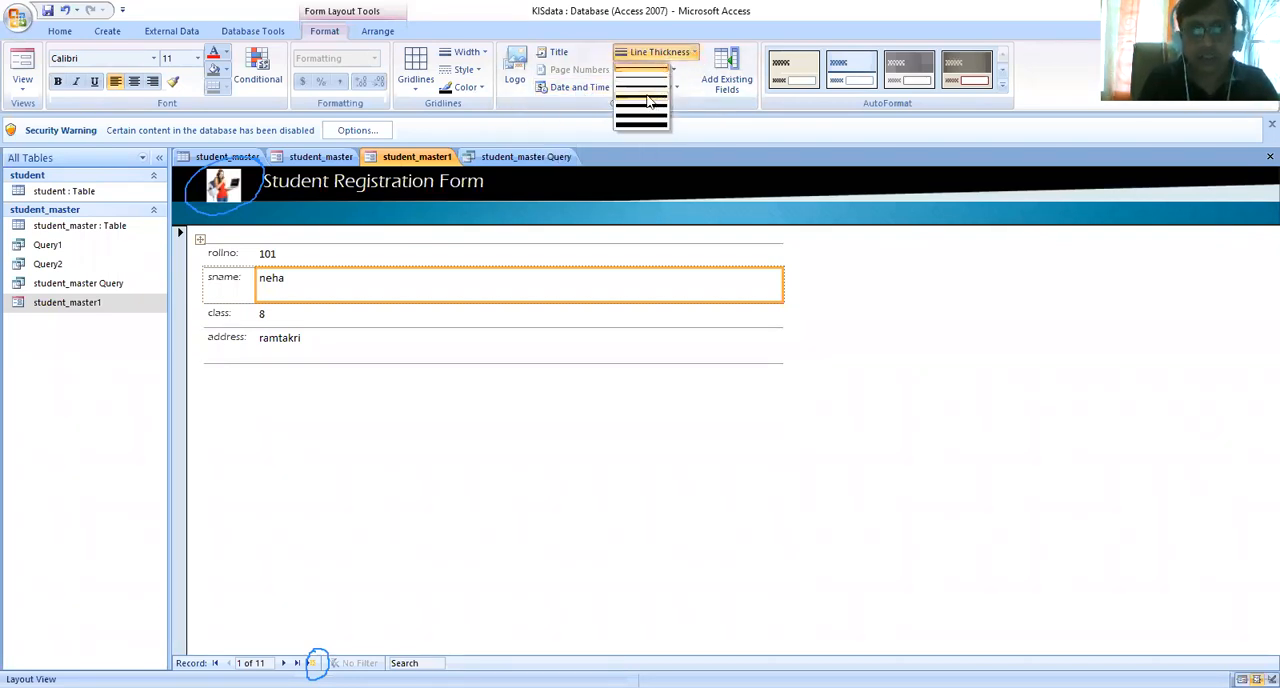
pyautogui.click(651, 101)
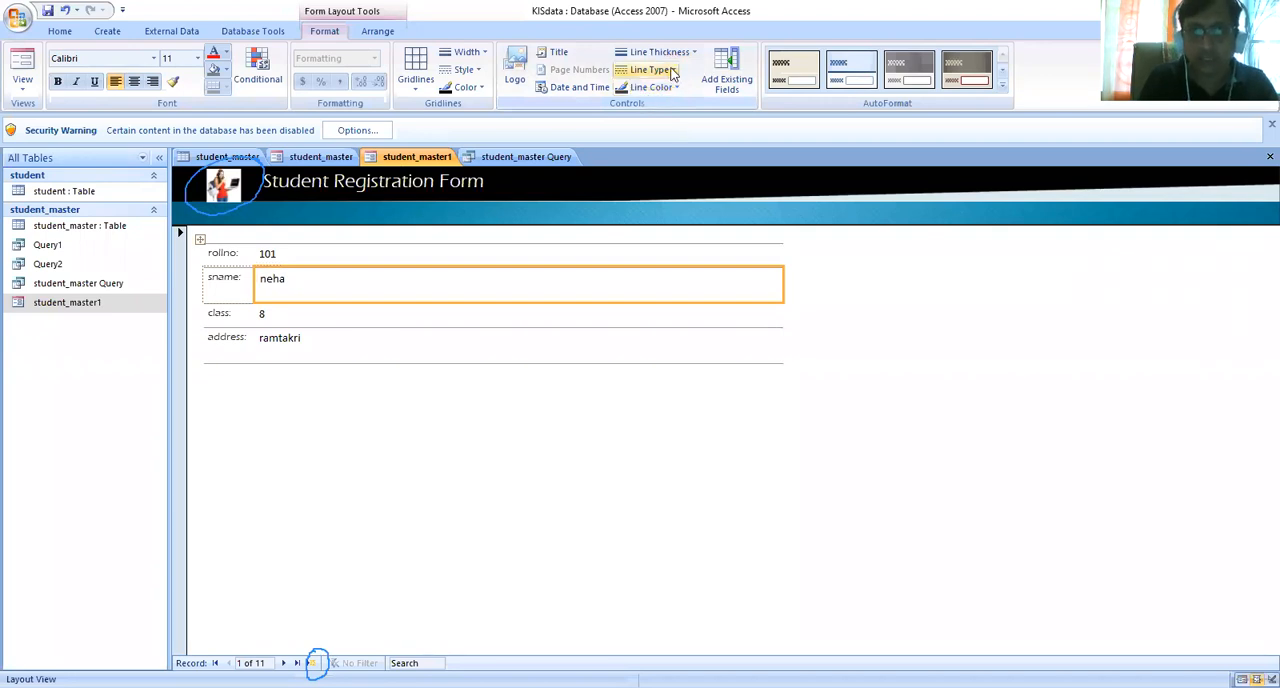
pyautogui.click(673, 71)
pyautogui.click(640, 124)
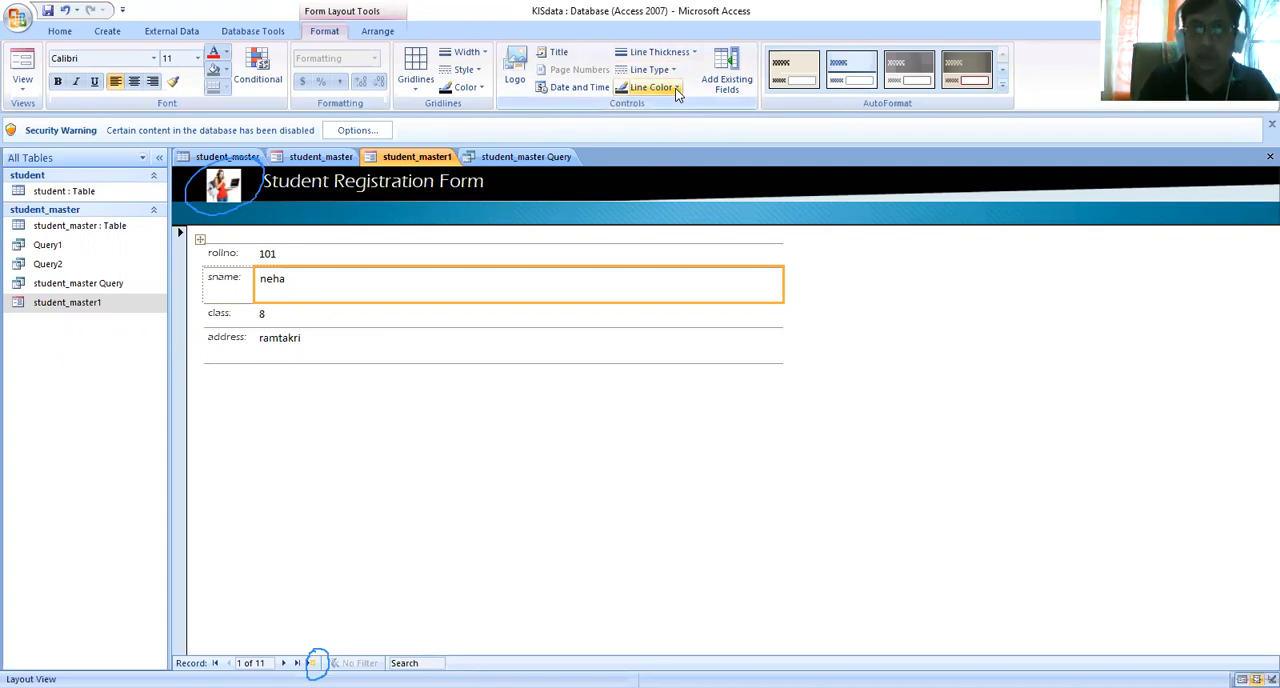
pyautogui.click(677, 89)
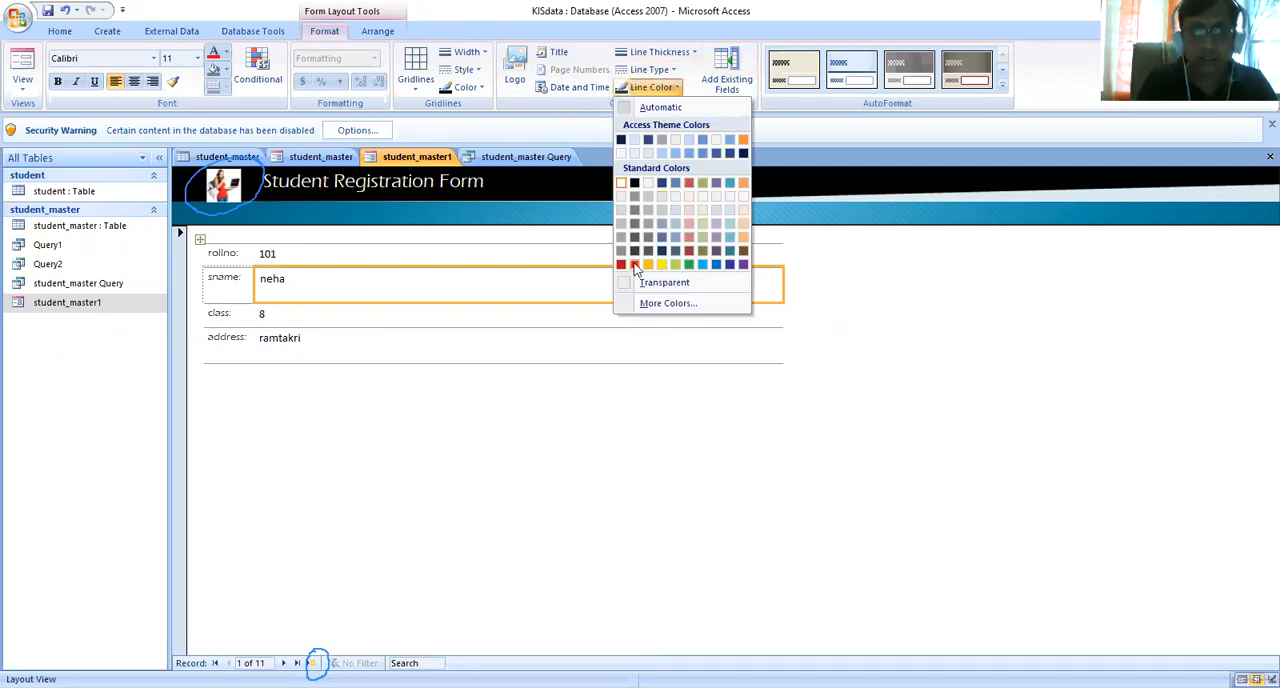
pyautogui.click(634, 265)
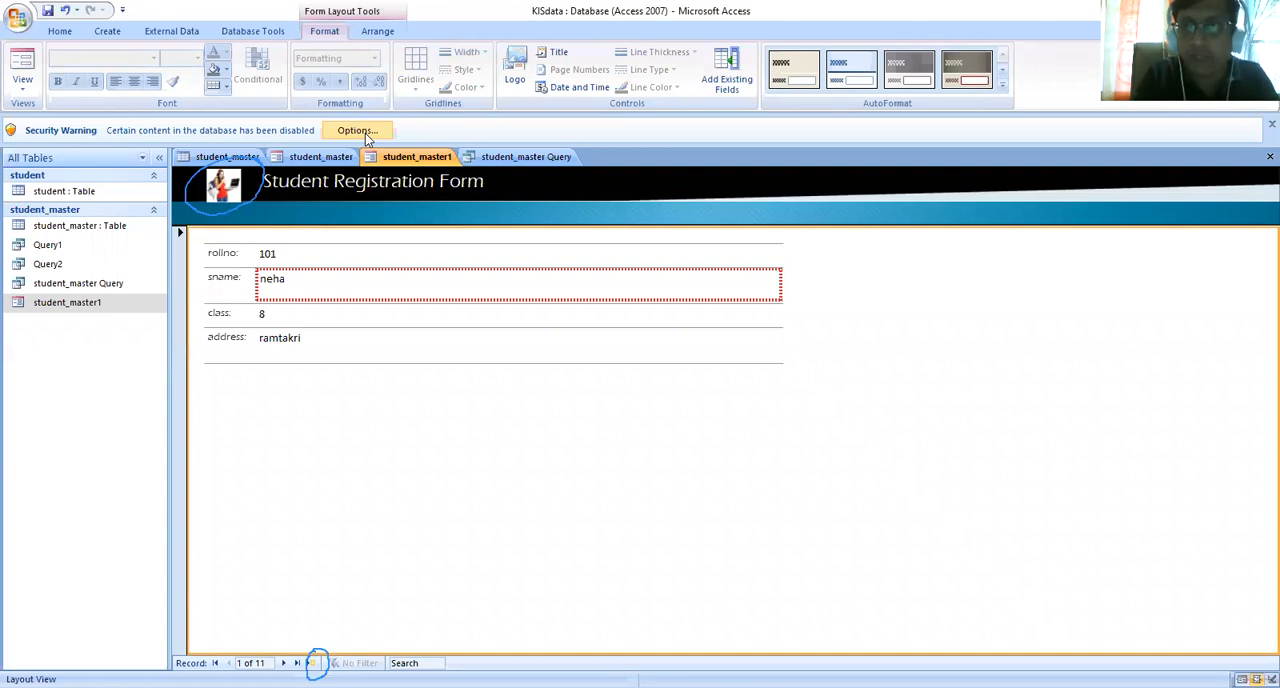
pyautogui.click(21, 88)
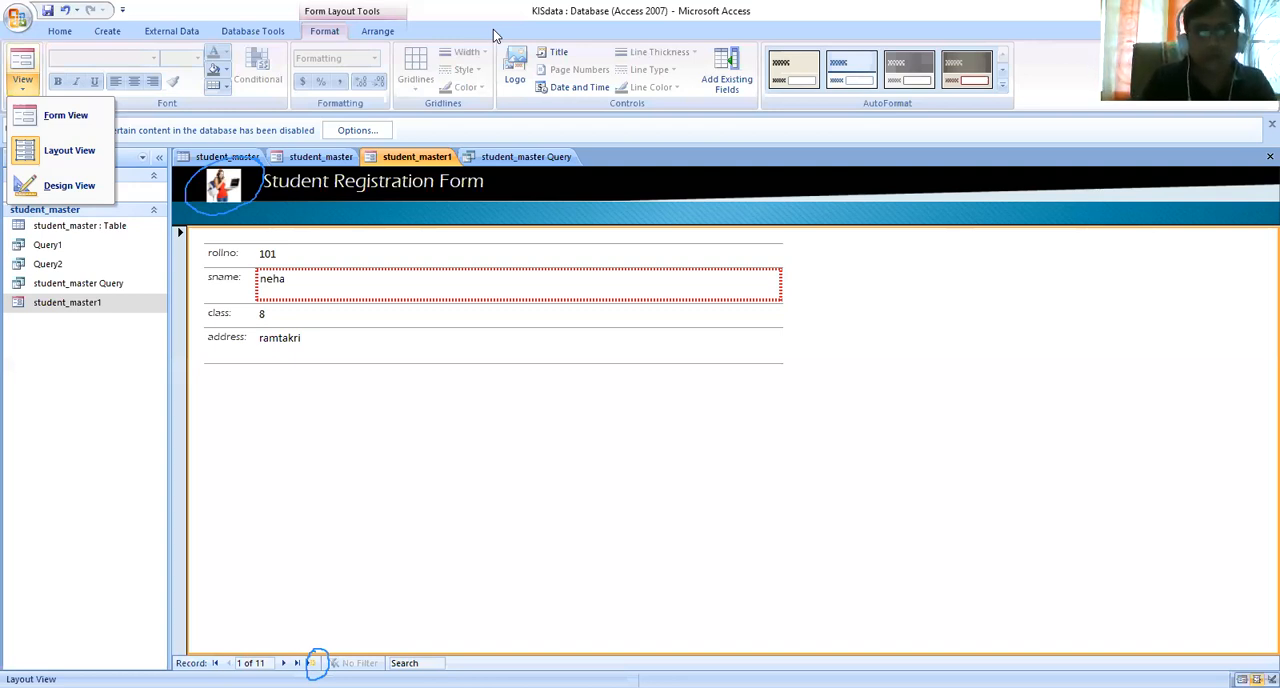
pyautogui.press('Escape')
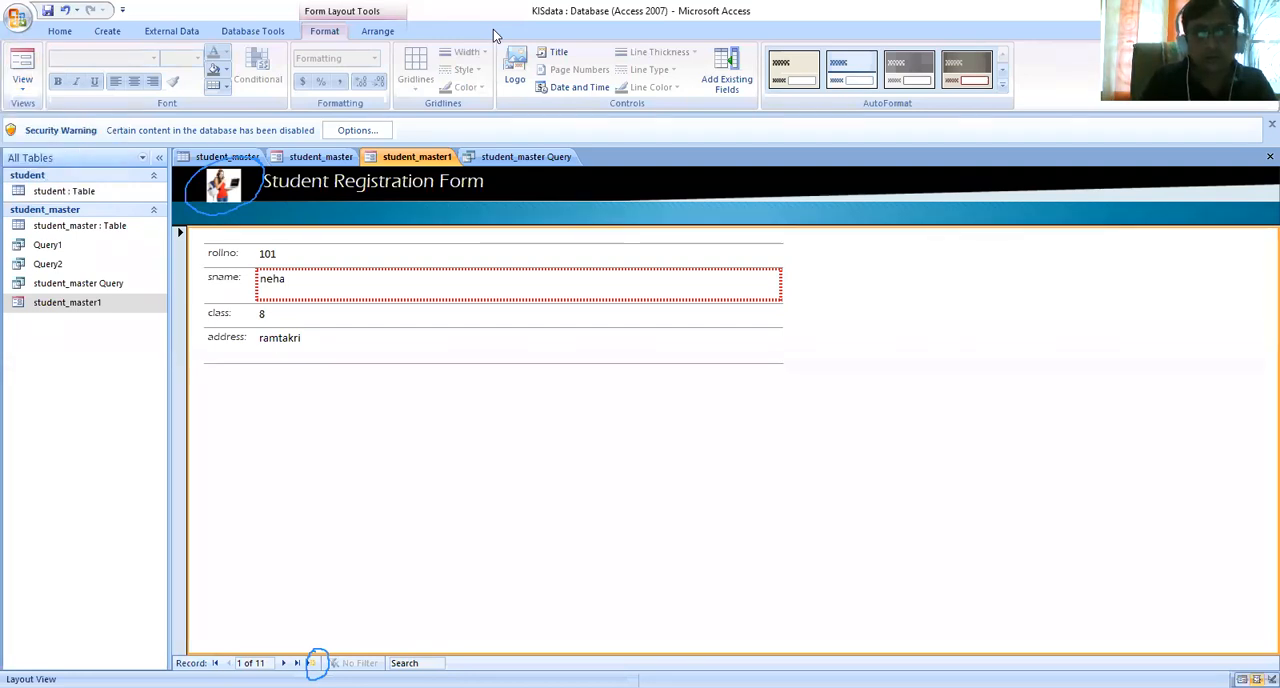